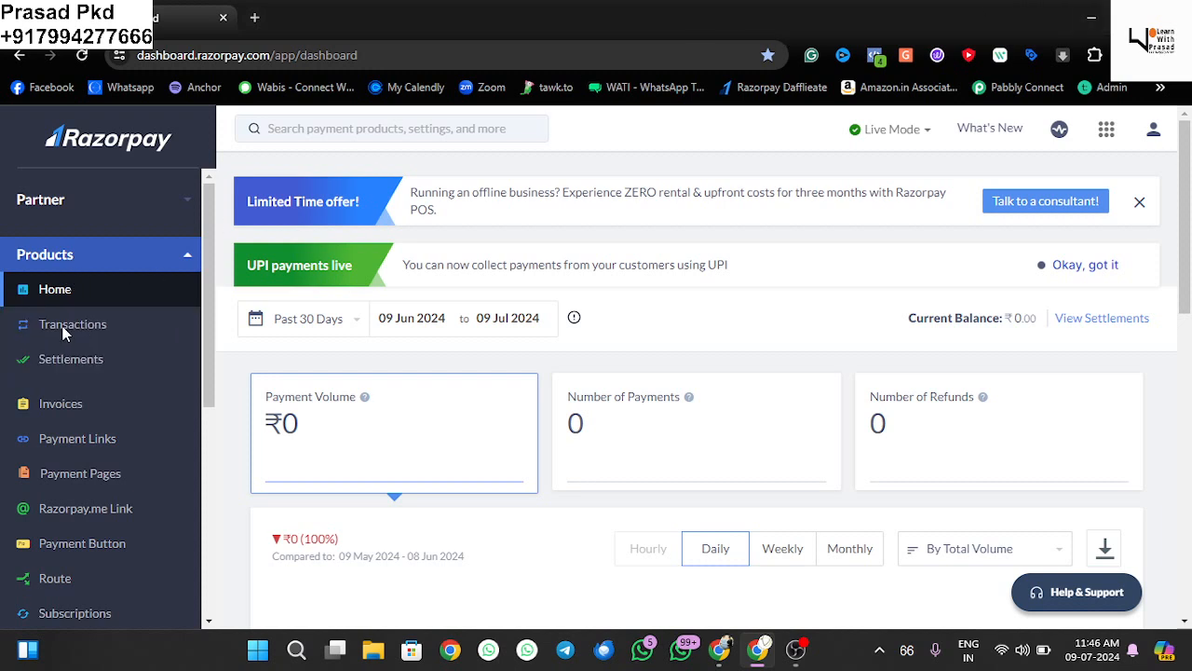
# - Start creating a new payment page, choosing the Payment page type instead of the Storefront page
pyautogui.click(74, 478)
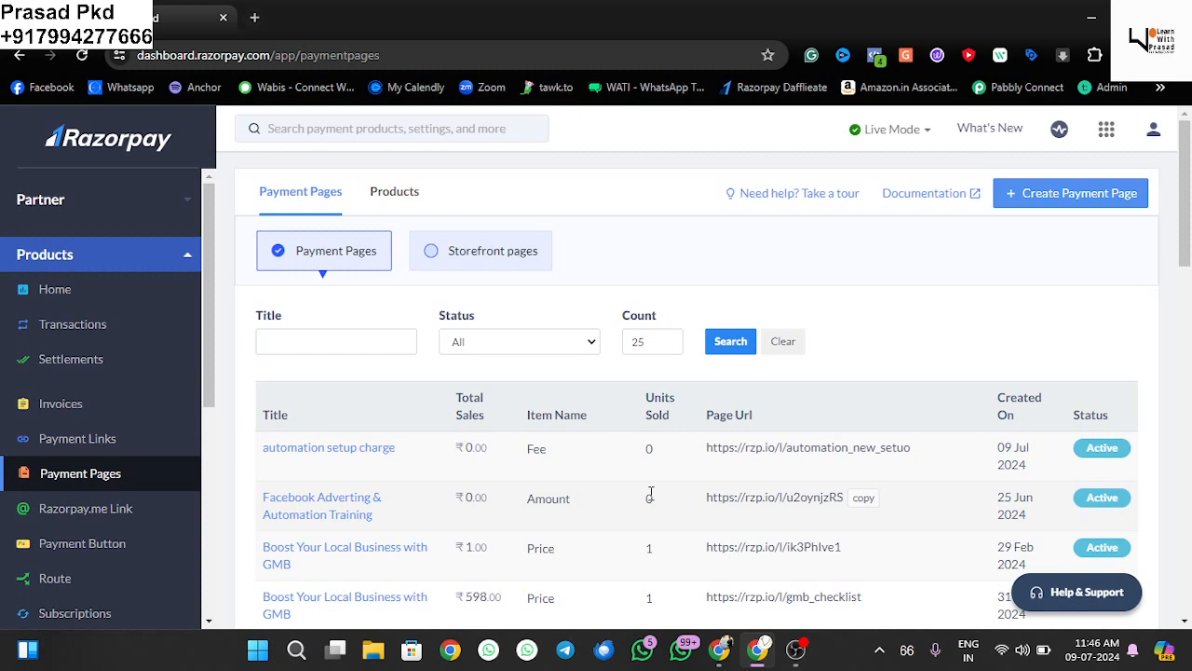
pyautogui.click(1076, 193)
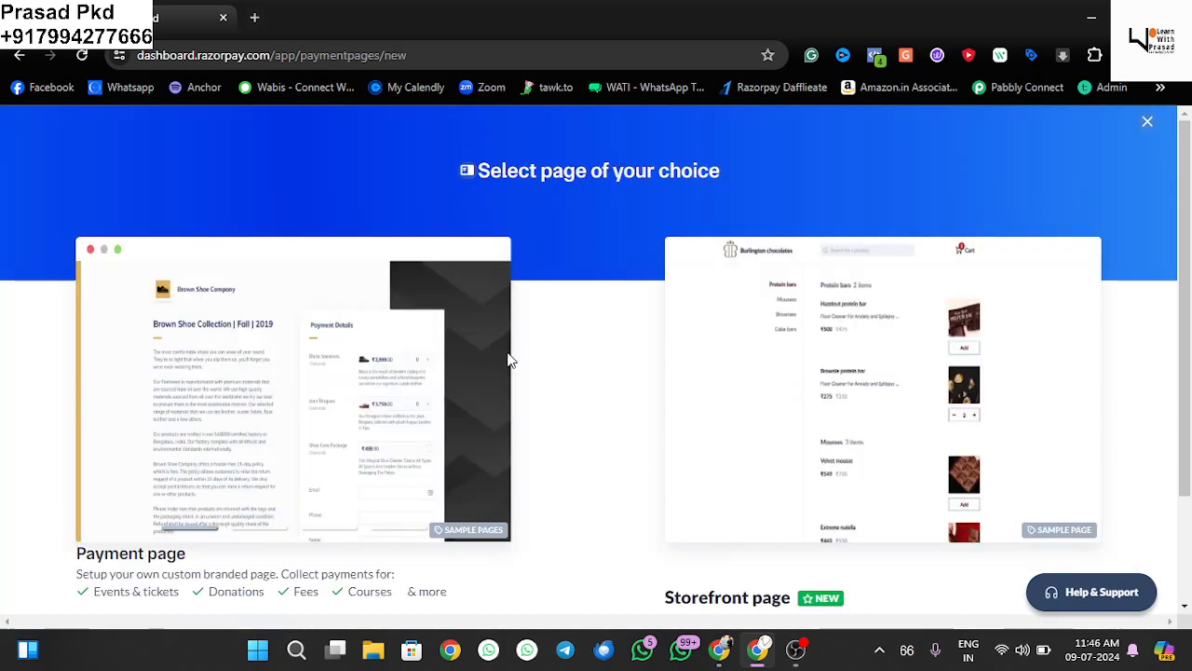
pyautogui.scroll(-3, 509, 457)
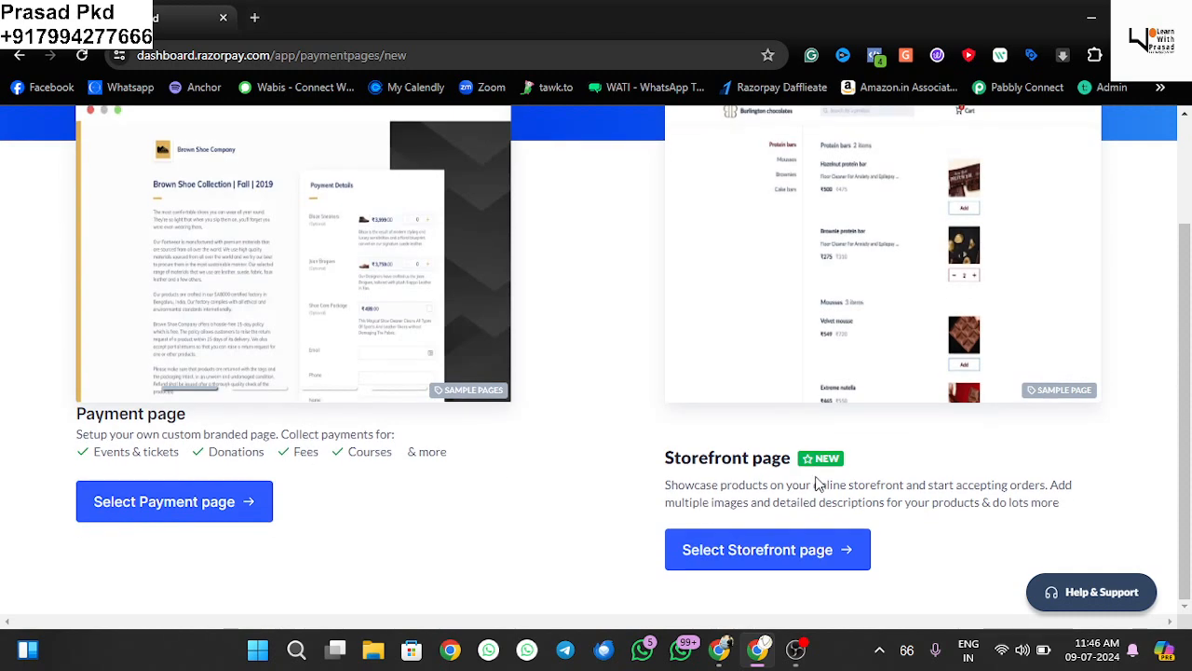
pyautogui.scroll(1, 865, 398)
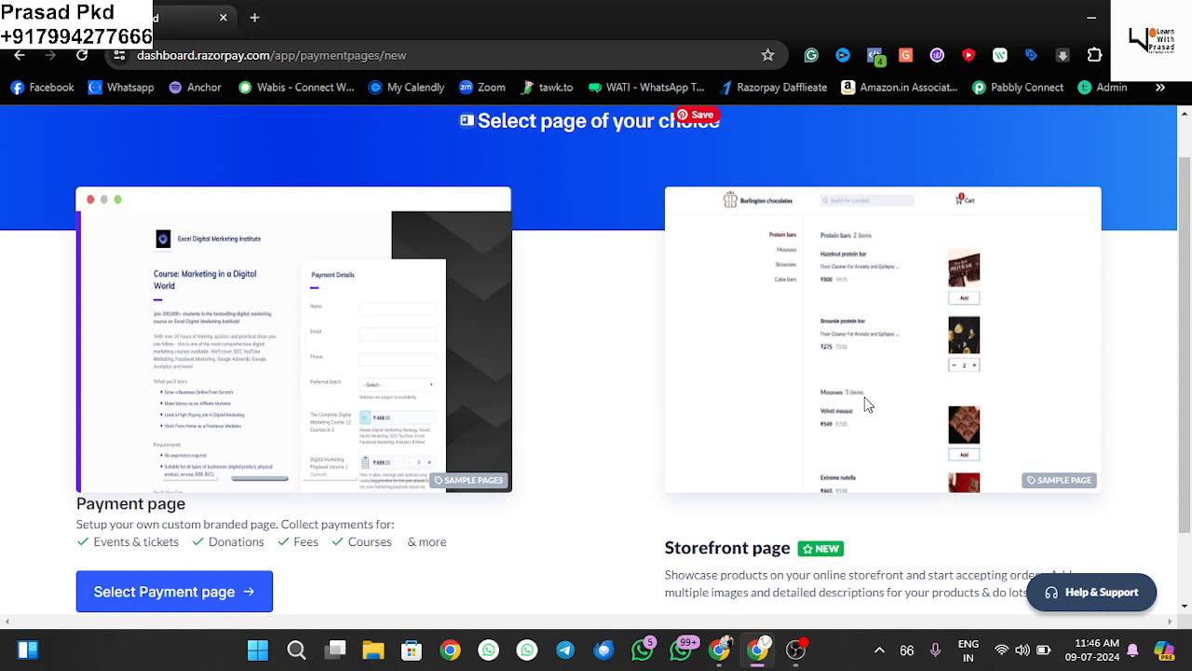
pyautogui.click(241, 593)
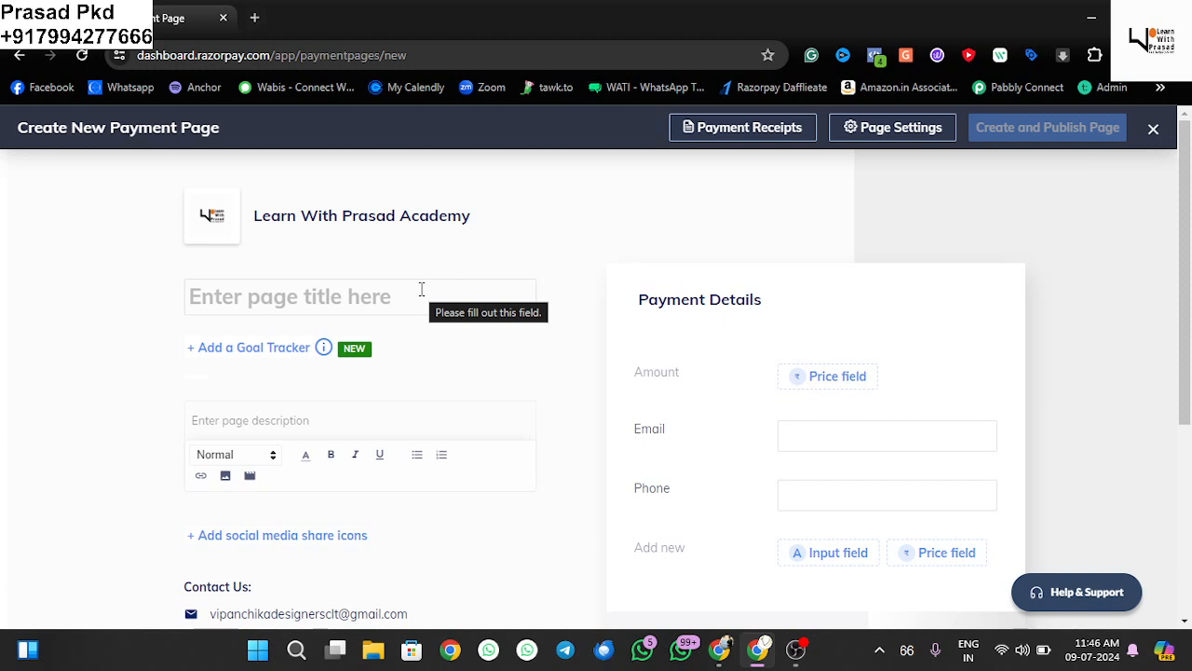
# - Title the new payment page "Automation Setup Charge"
pyautogui.click(344, 293)
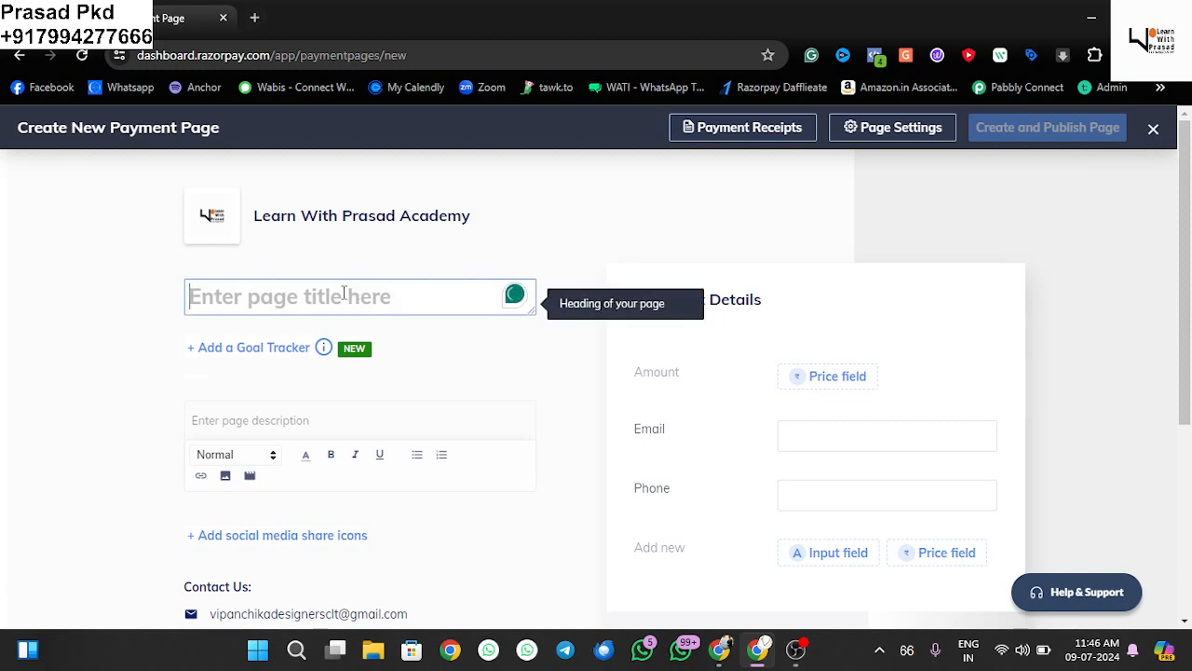
pyautogui.write('Auto')
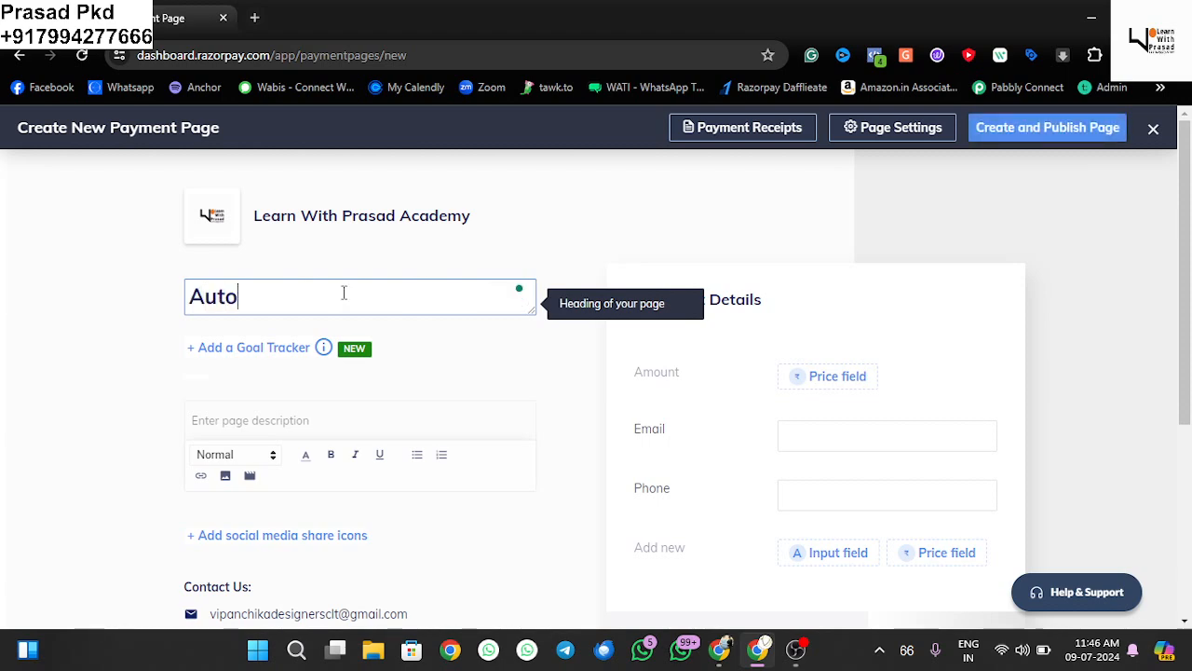
pyautogui.write('mation ')
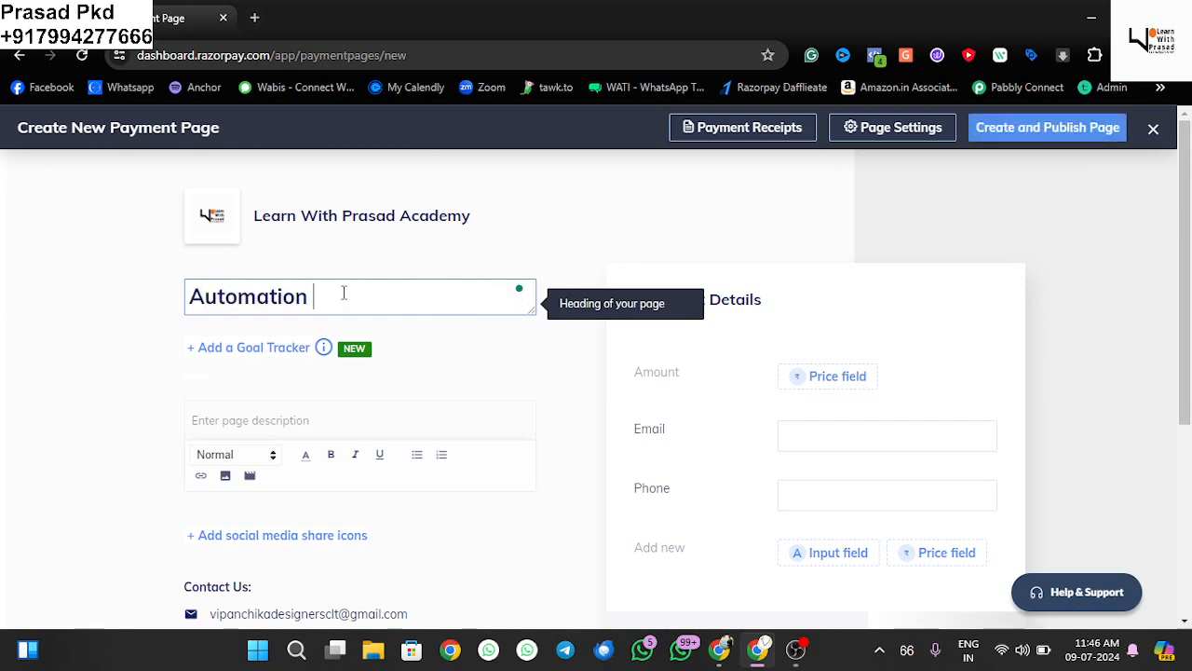
pyautogui.write('Setup Char')
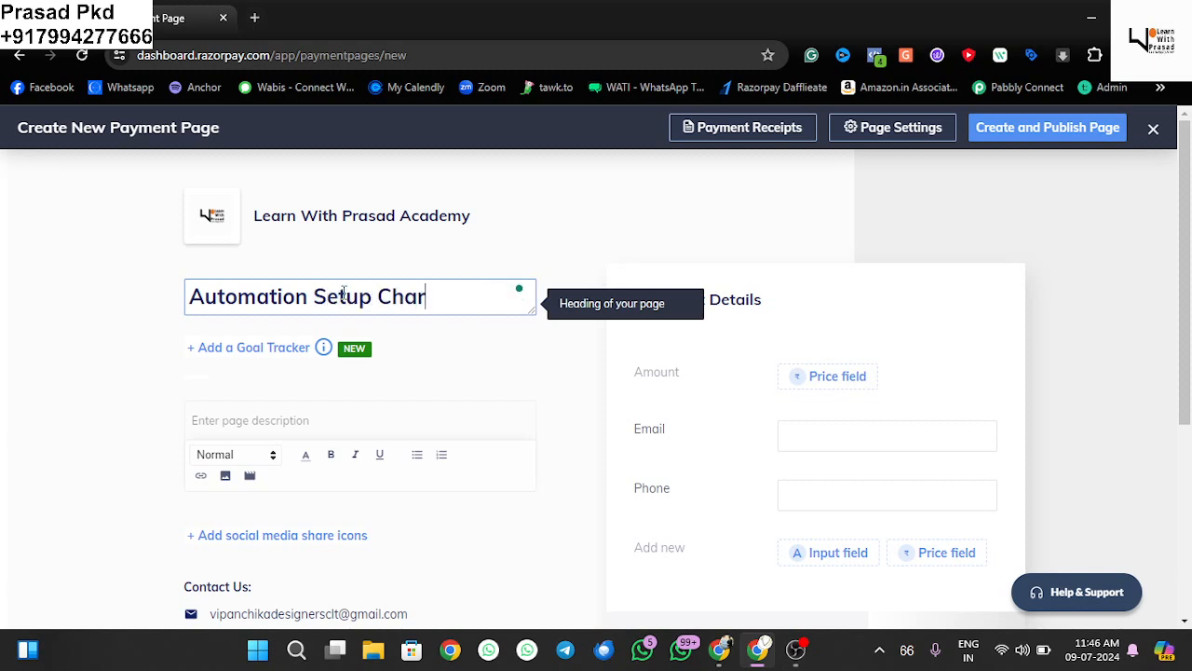
pyautogui.write('gw')
pyautogui.press('BackSpace')
pyautogui.write('e')
# - Examine the goal tracker options and the page's description, social sharing, contact and terms sections
pyautogui.click(227, 354)
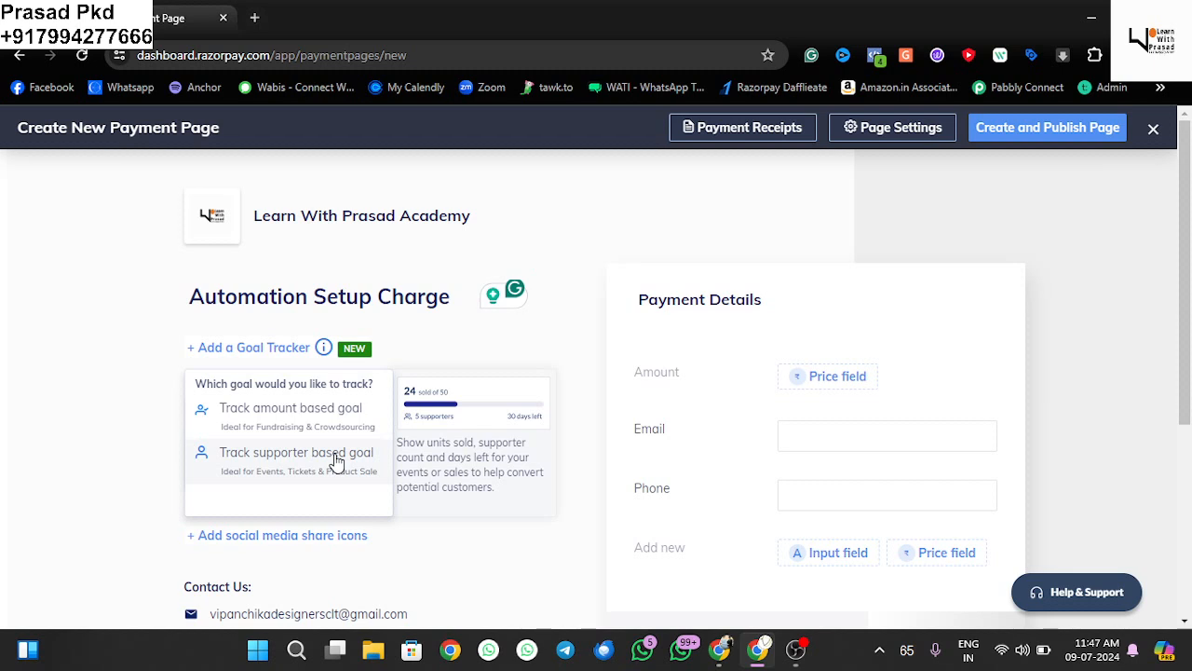
pyautogui.click(141, 432)
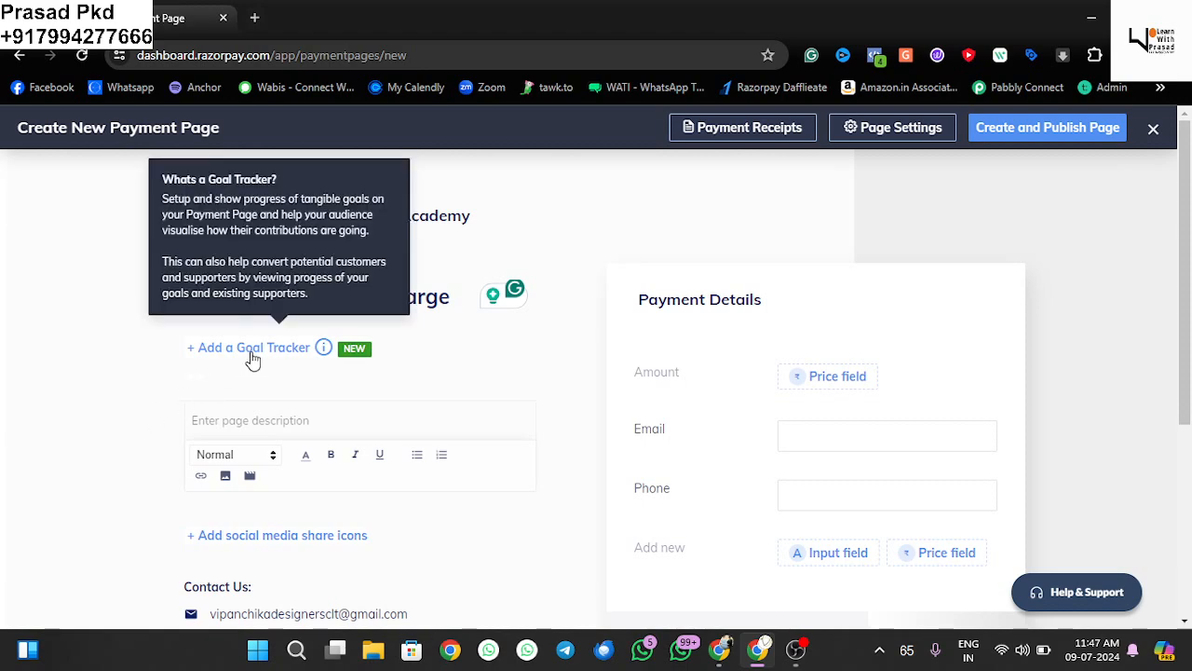
pyautogui.scroll(-1, 279, 396)
pyautogui.scroll(-1, 279, 393)
pyautogui.click(258, 392)
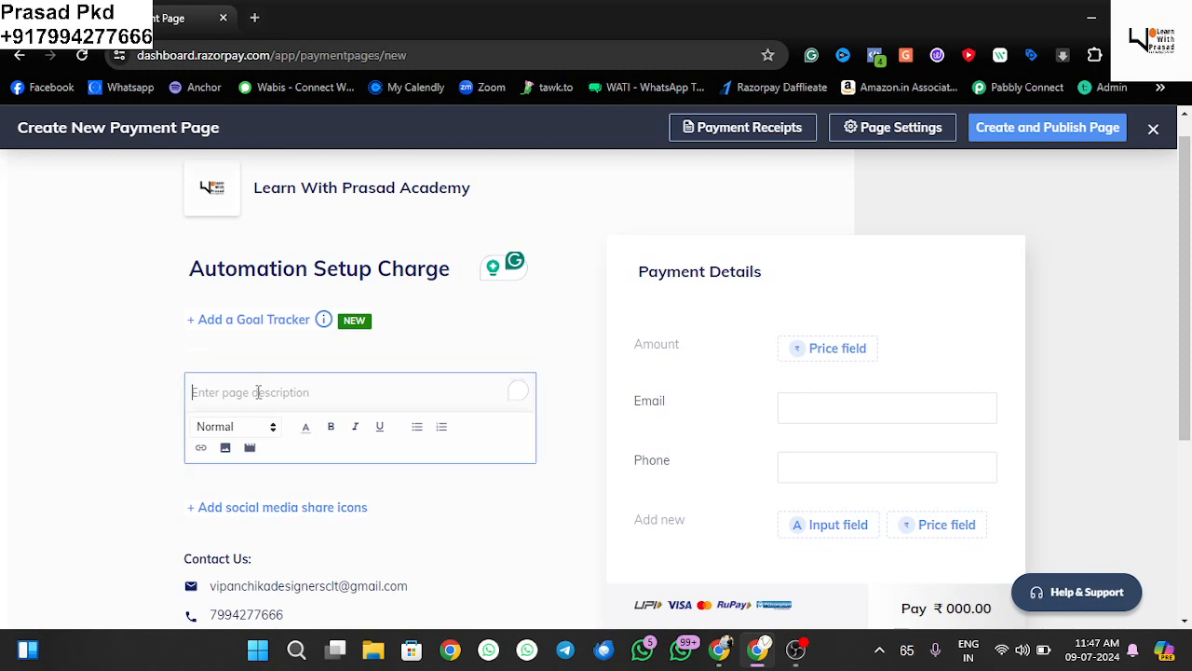
pyautogui.scroll(-3, 258, 392)
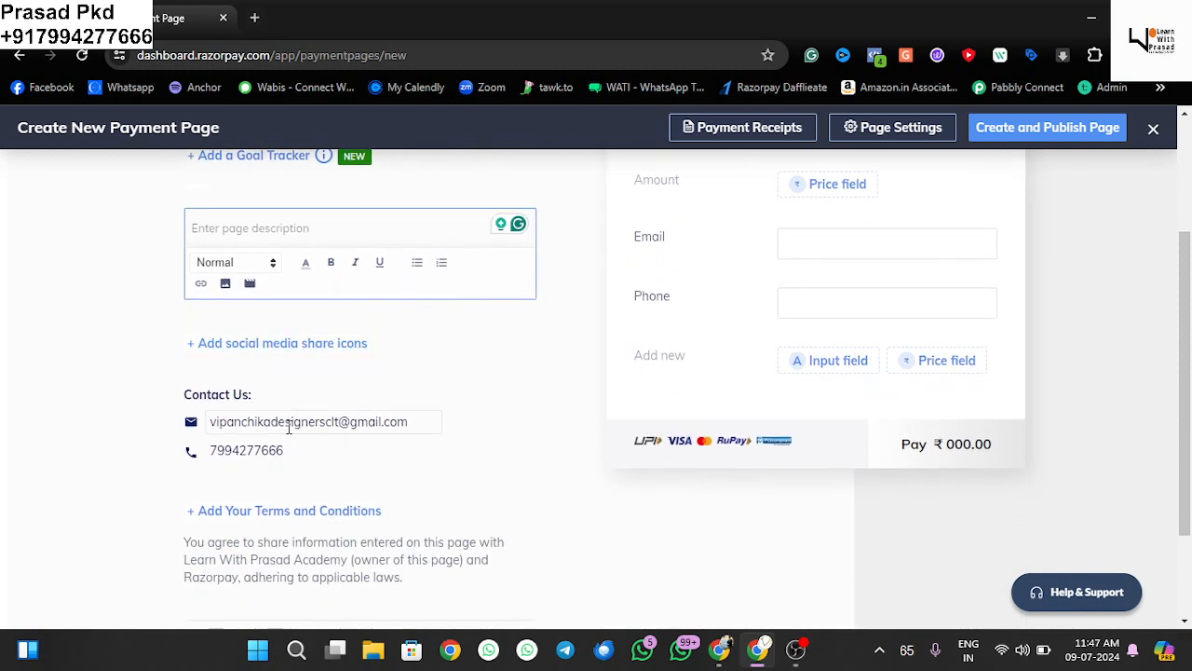
pyautogui.scroll(-1, 306, 470)
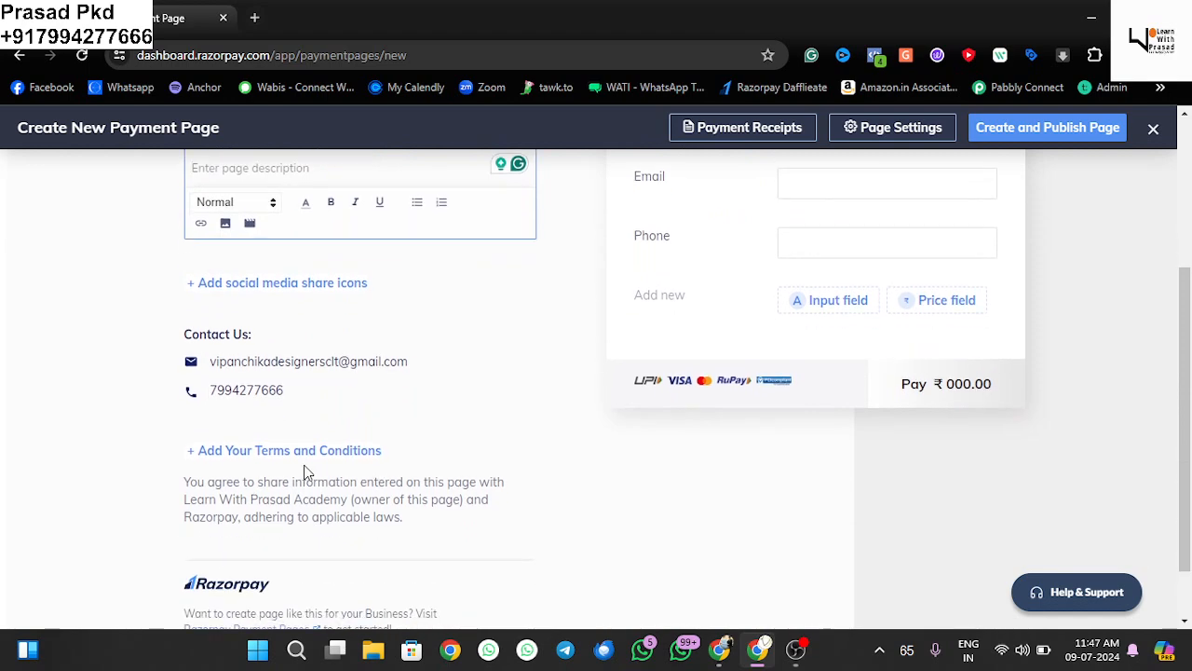
pyautogui.scroll(-1, 307, 472)
# - Move the Phone field above the Email field in the payment details form
pyautogui.scroll(6, 607, 284)
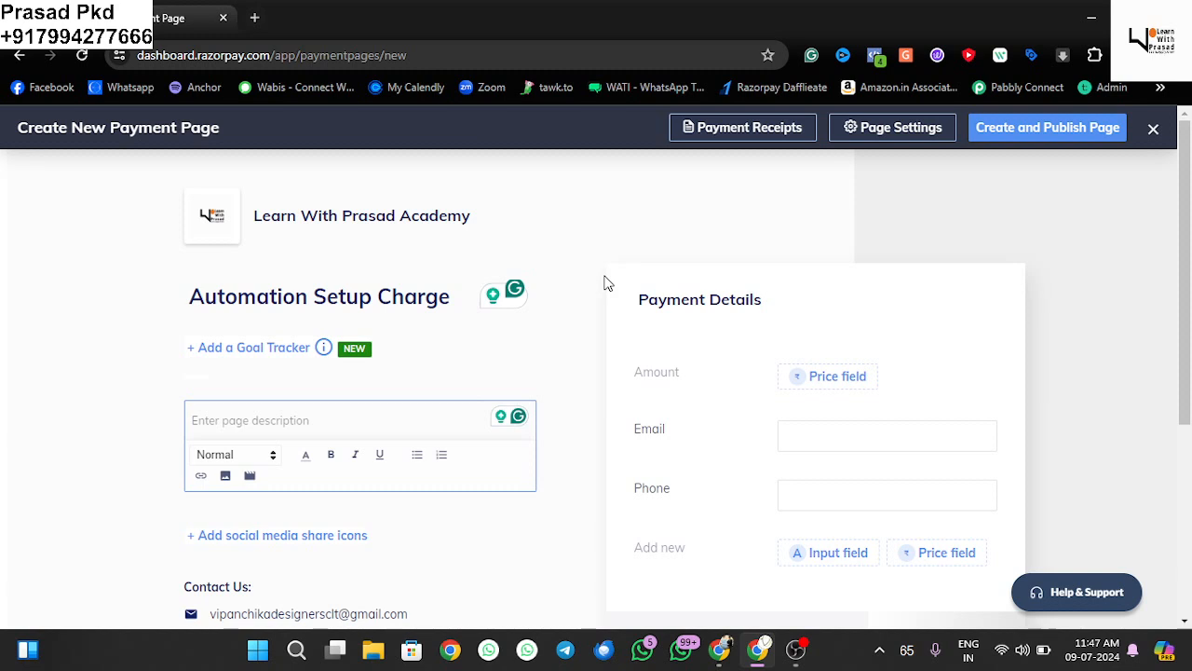
pyautogui.scroll(-4, 780, 322)
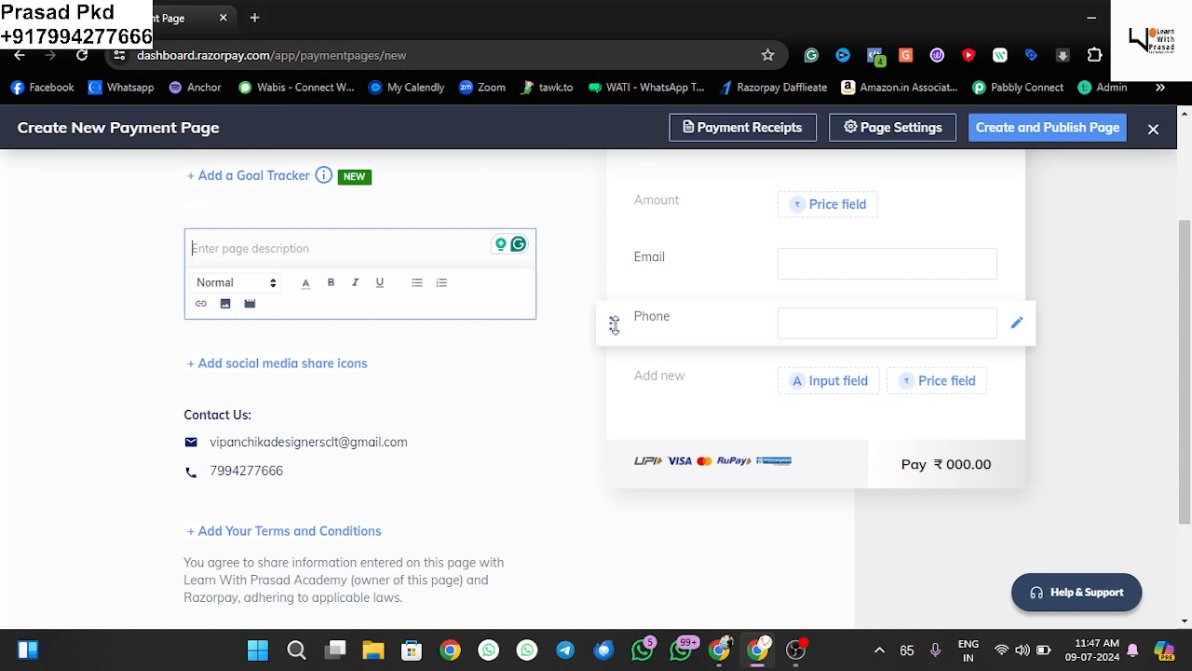
pyautogui.moveTo(614, 323); pyautogui.dragTo(669, 272)
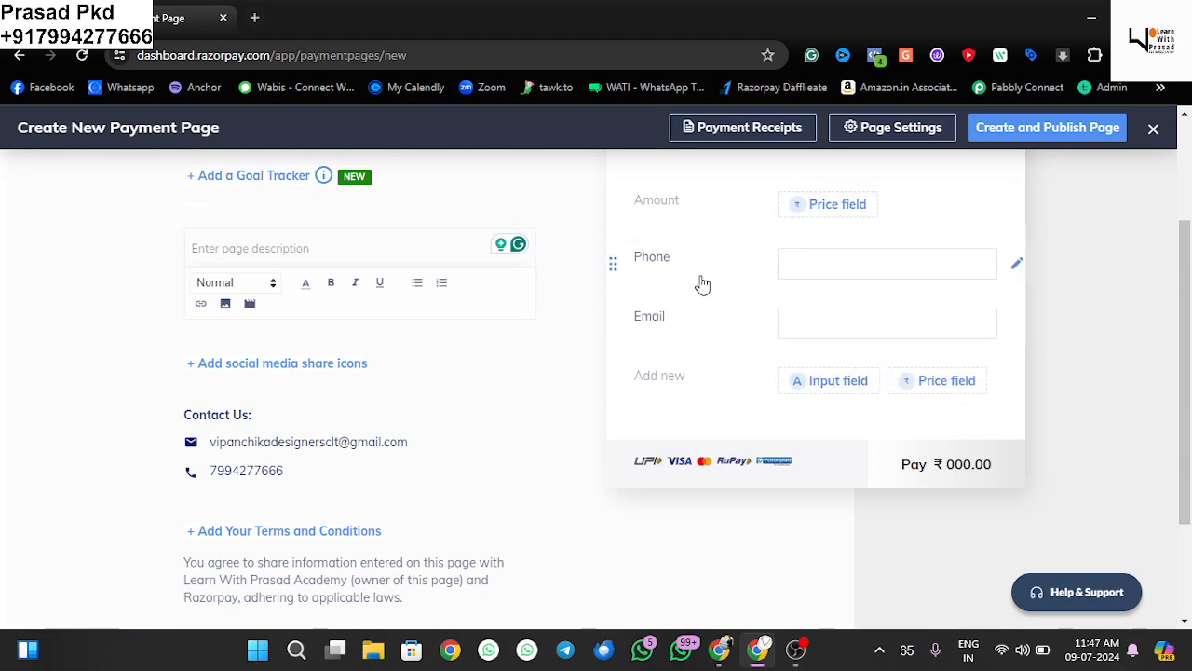
# - Add a Single Line Text input field labelled "Full Name" and place it above the Phone field
pyautogui.click(820, 388)
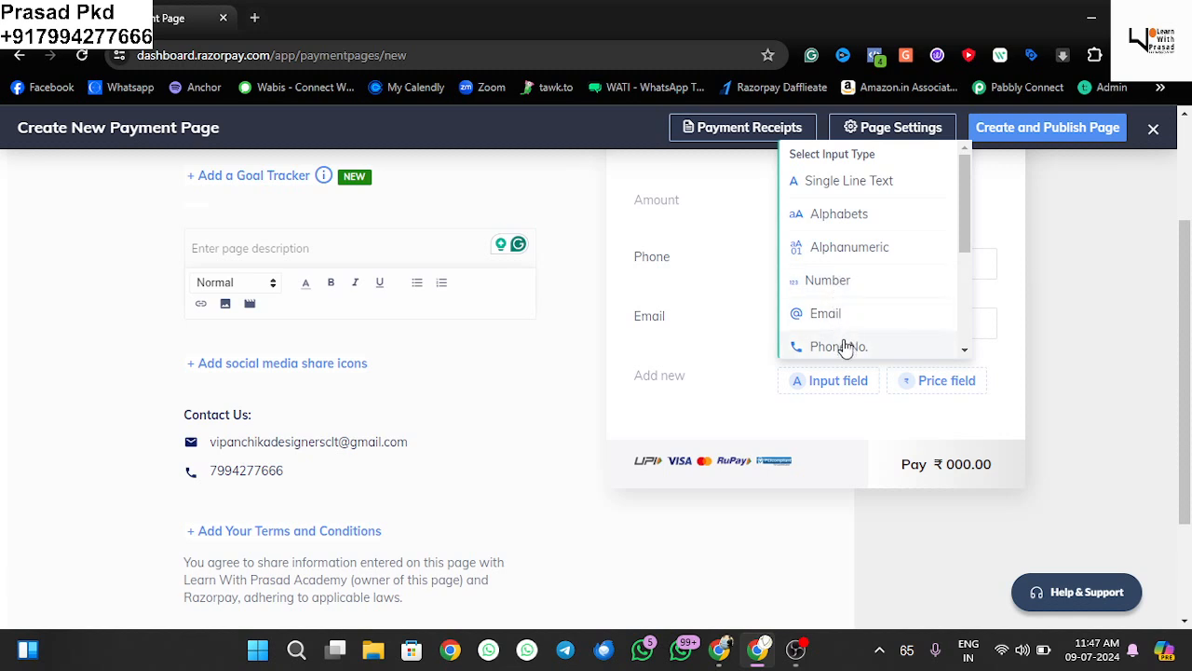
pyautogui.scroll(-2, 843, 344)
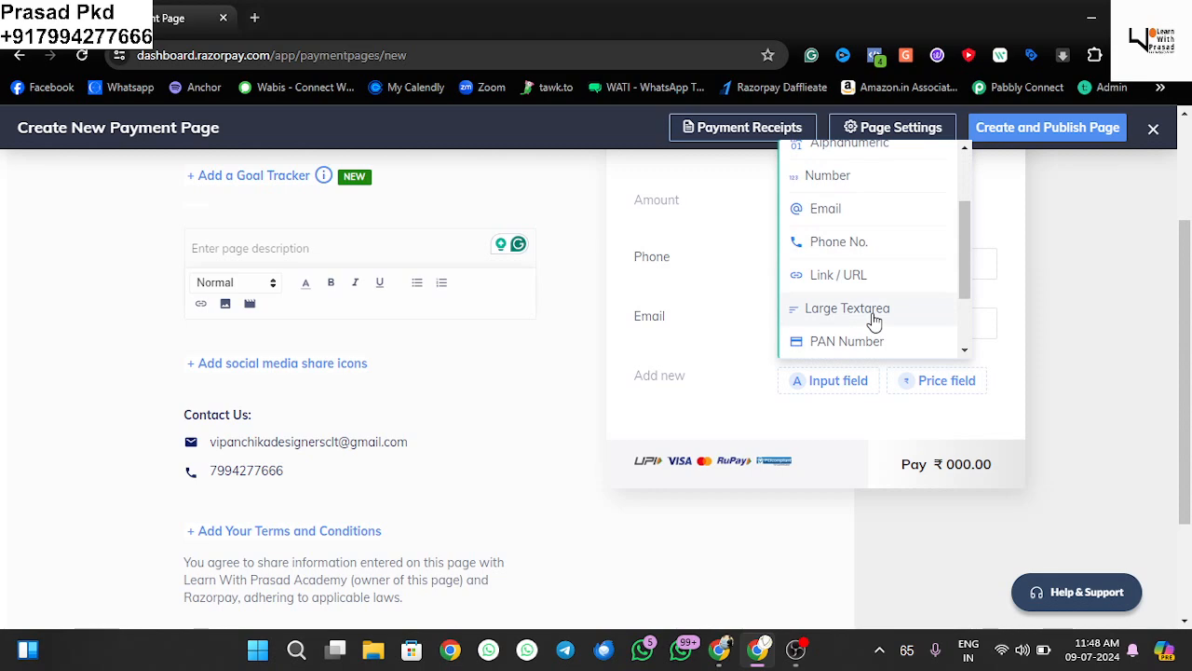
pyautogui.scroll(-1, 874, 321)
pyautogui.scroll(-1, 874, 321)
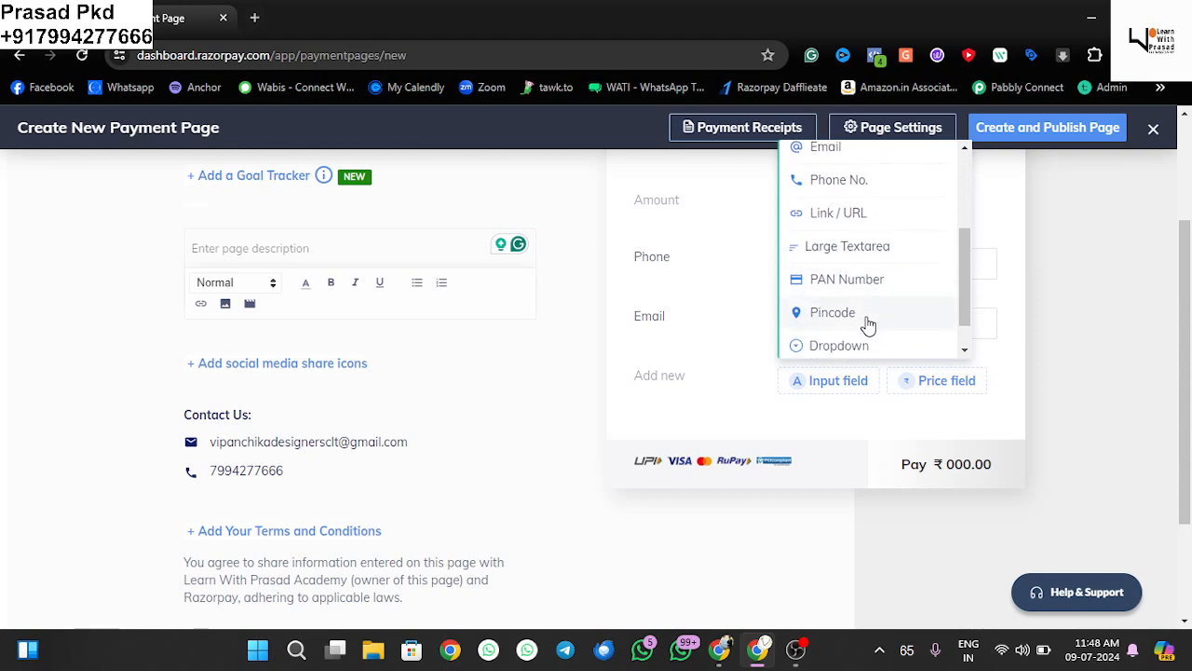
pyautogui.scroll(-1, 871, 321)
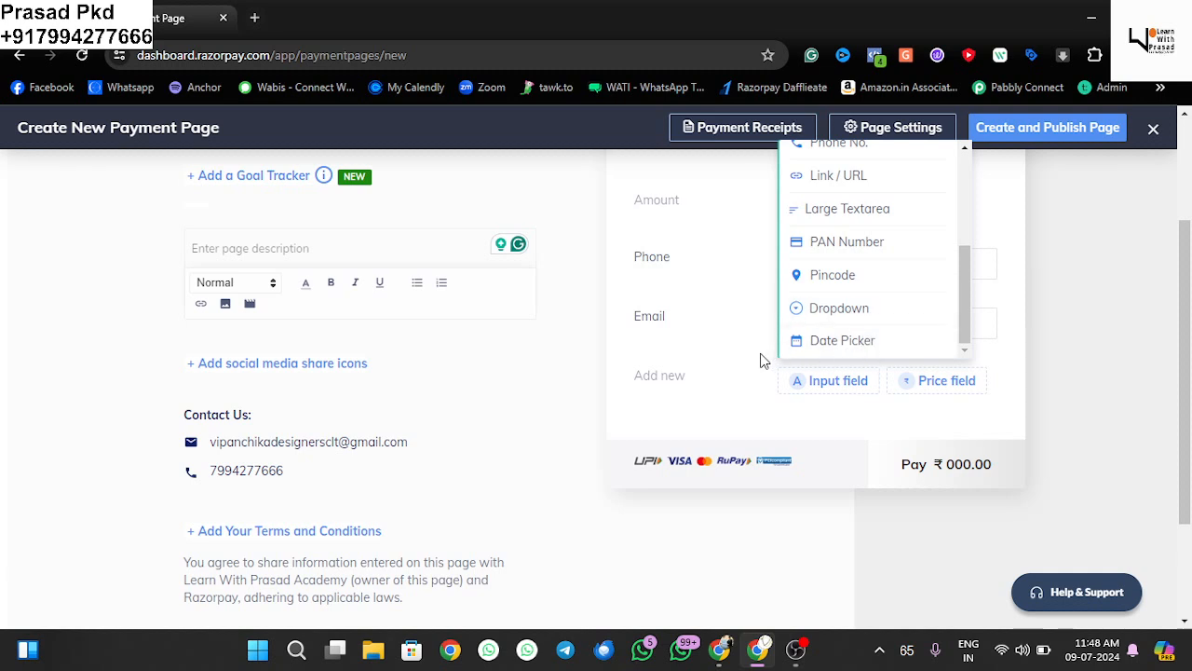
pyautogui.scroll(5, 874, 274)
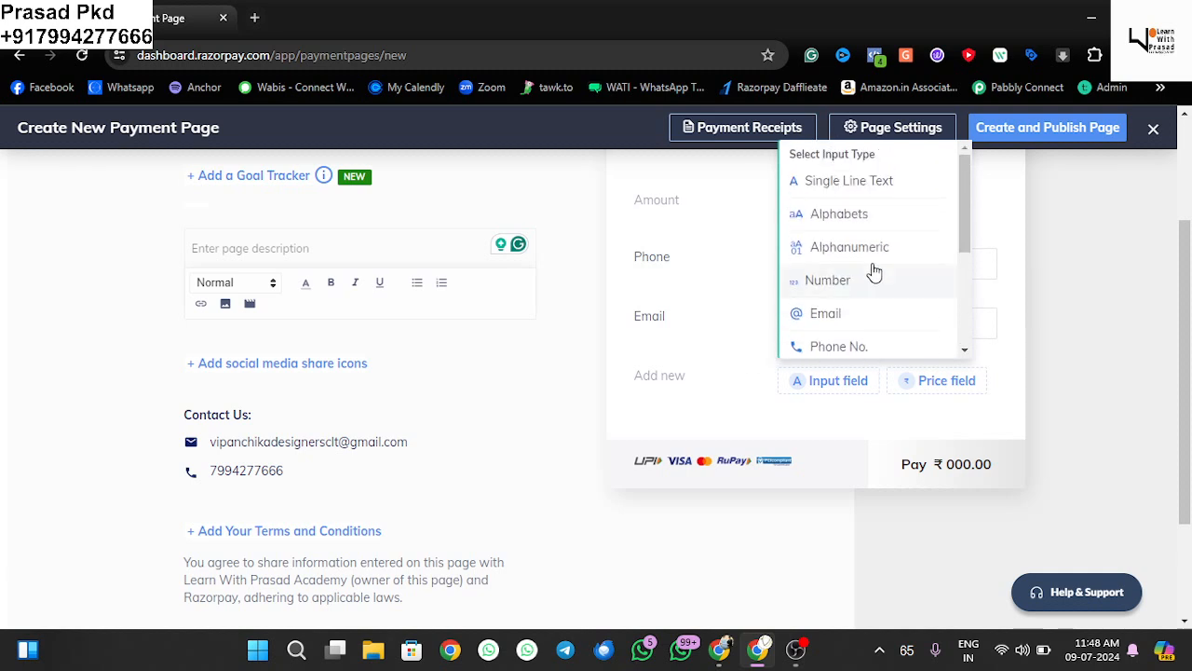
pyautogui.click(857, 184)
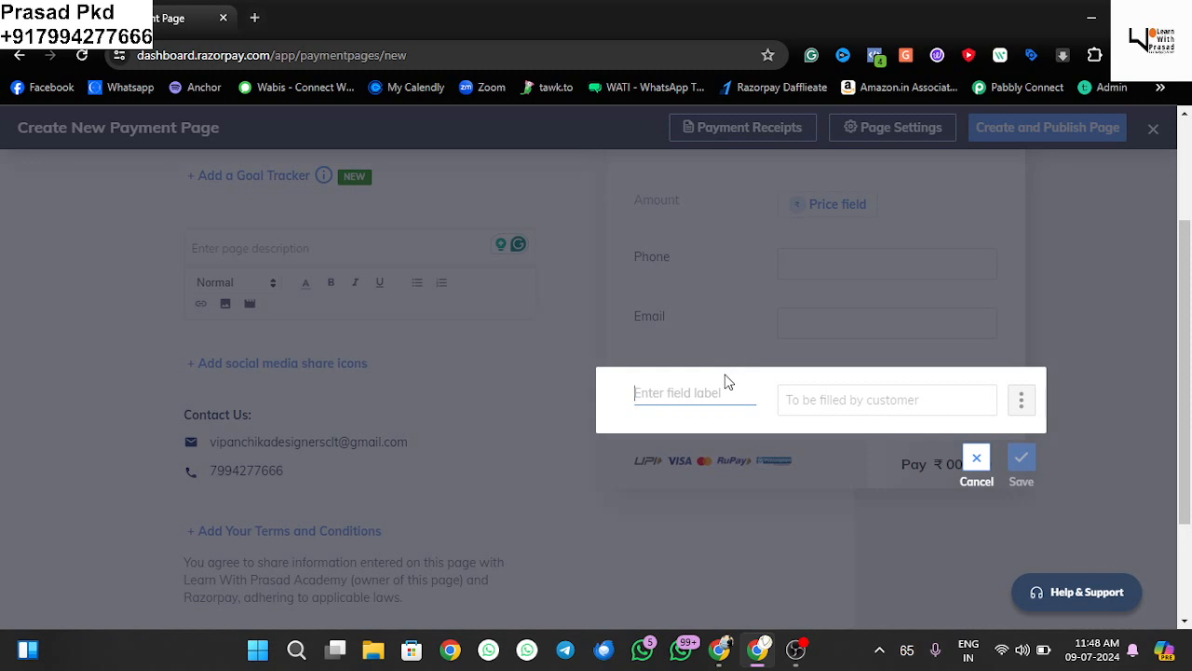
pyautogui.write('Full ')
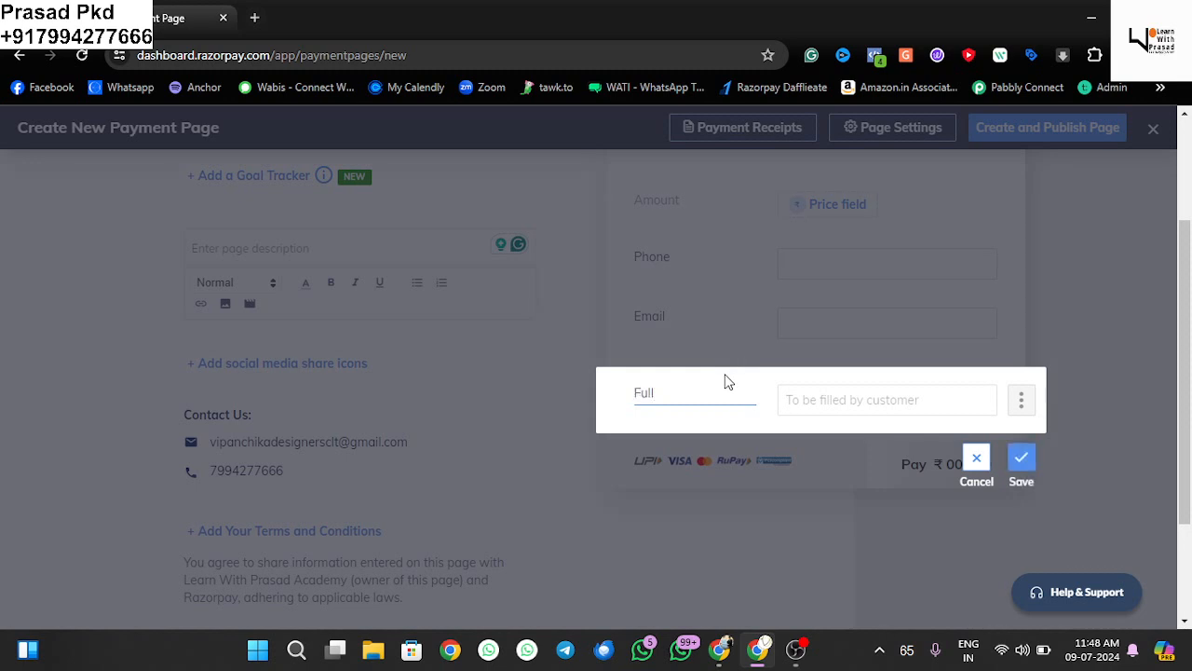
pyautogui.write('Name')
pyautogui.click(1021, 458)
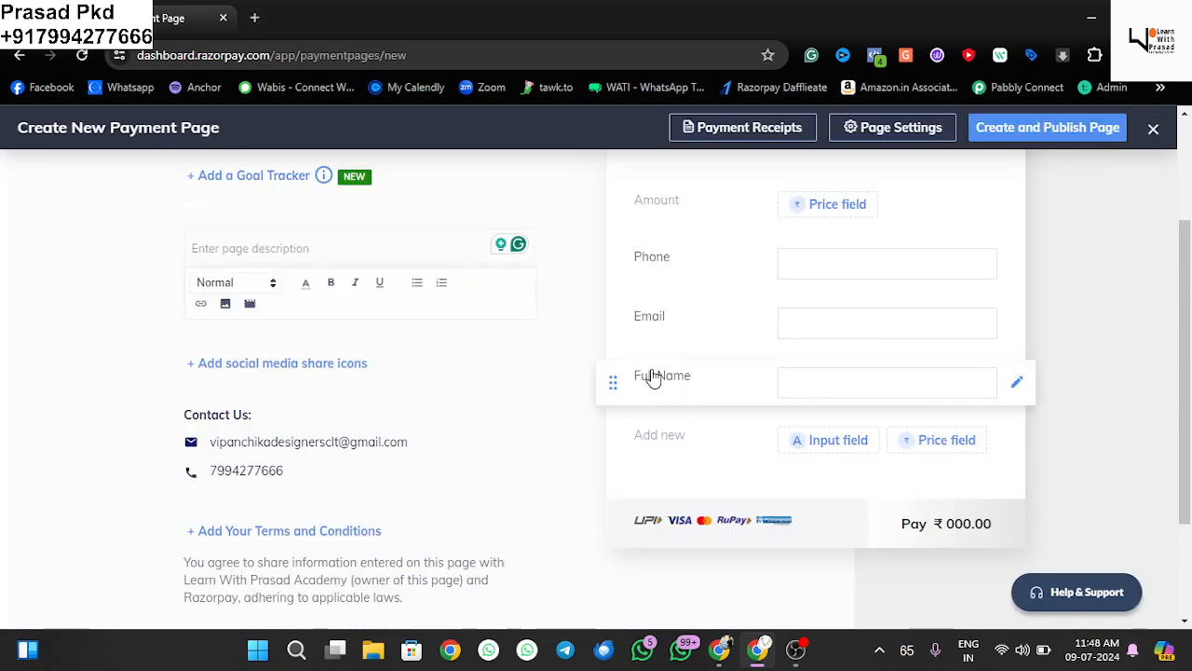
pyautogui.moveTo(613, 381); pyautogui.dragTo(613, 267)
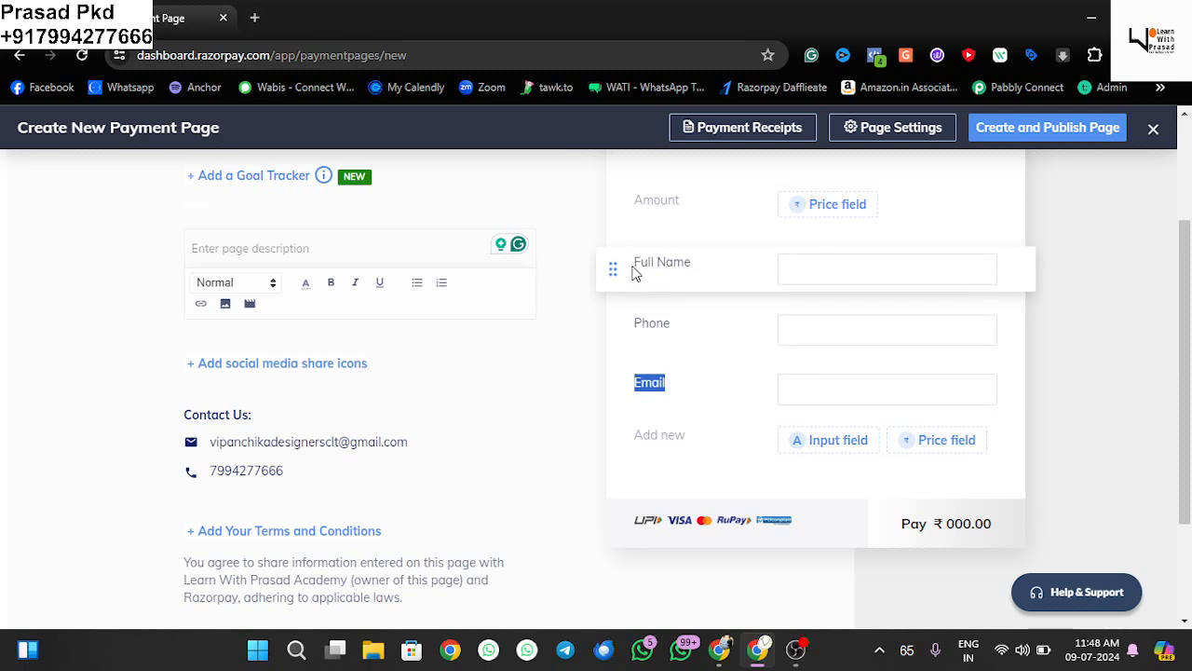
# - Add a Fixed Amount price field labelled "Charge" with an amount of ₹599 to the payment form
pyautogui.scroll(-1, 754, 394)
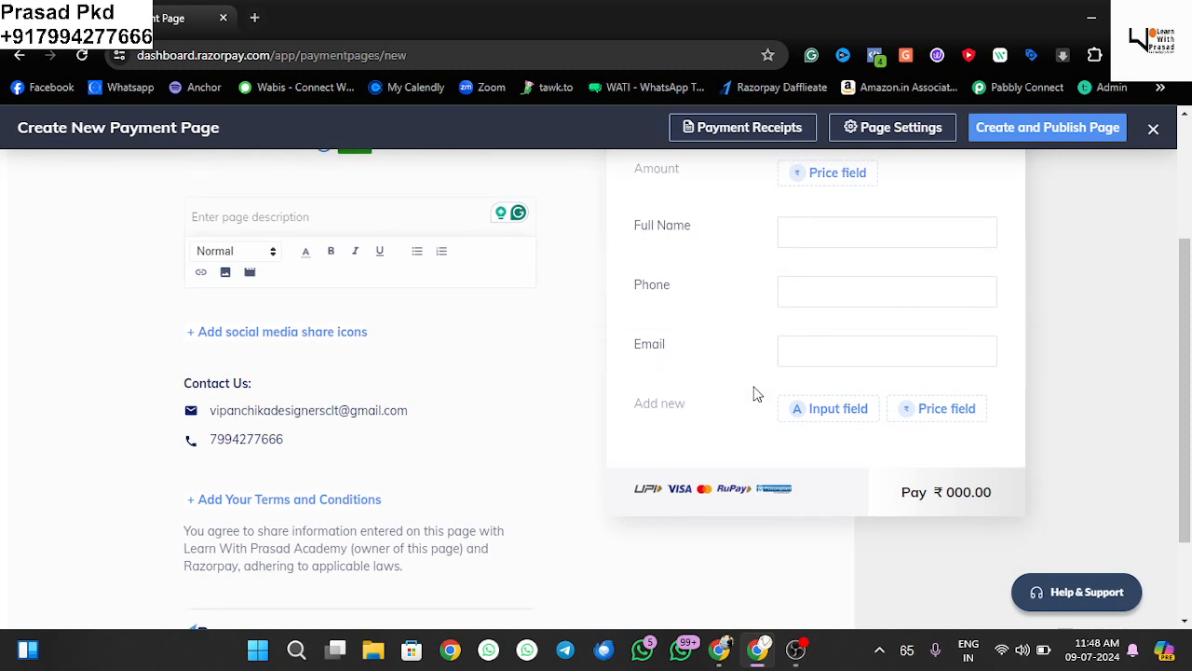
pyautogui.click(929, 411)
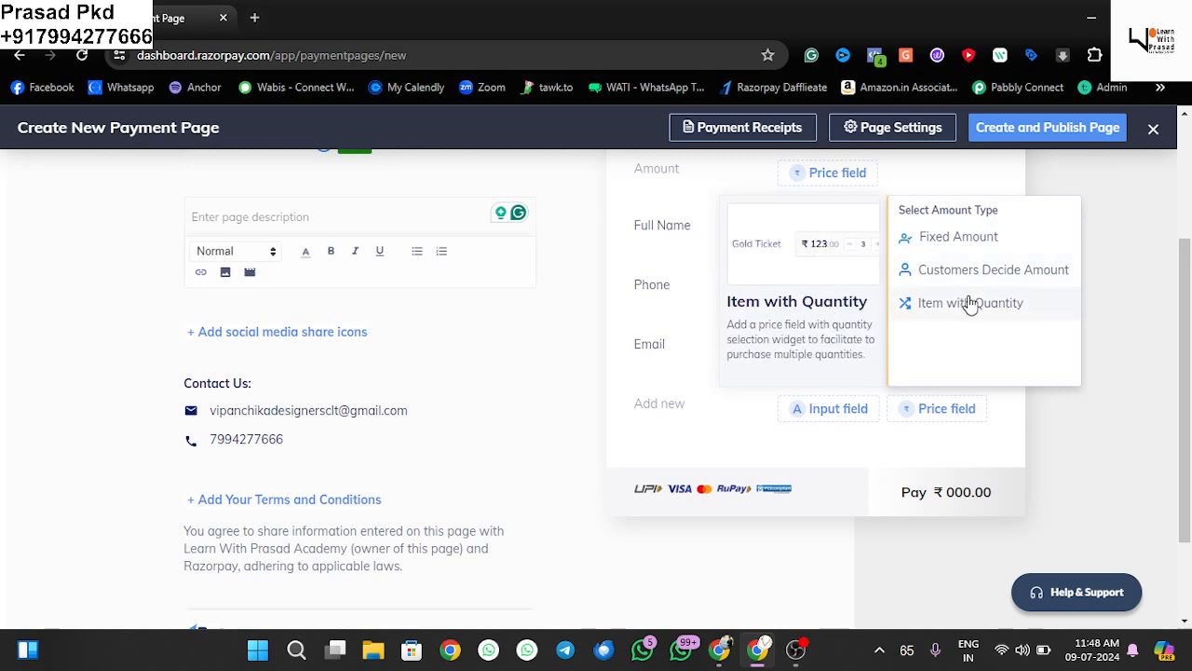
pyautogui.click(955, 240)
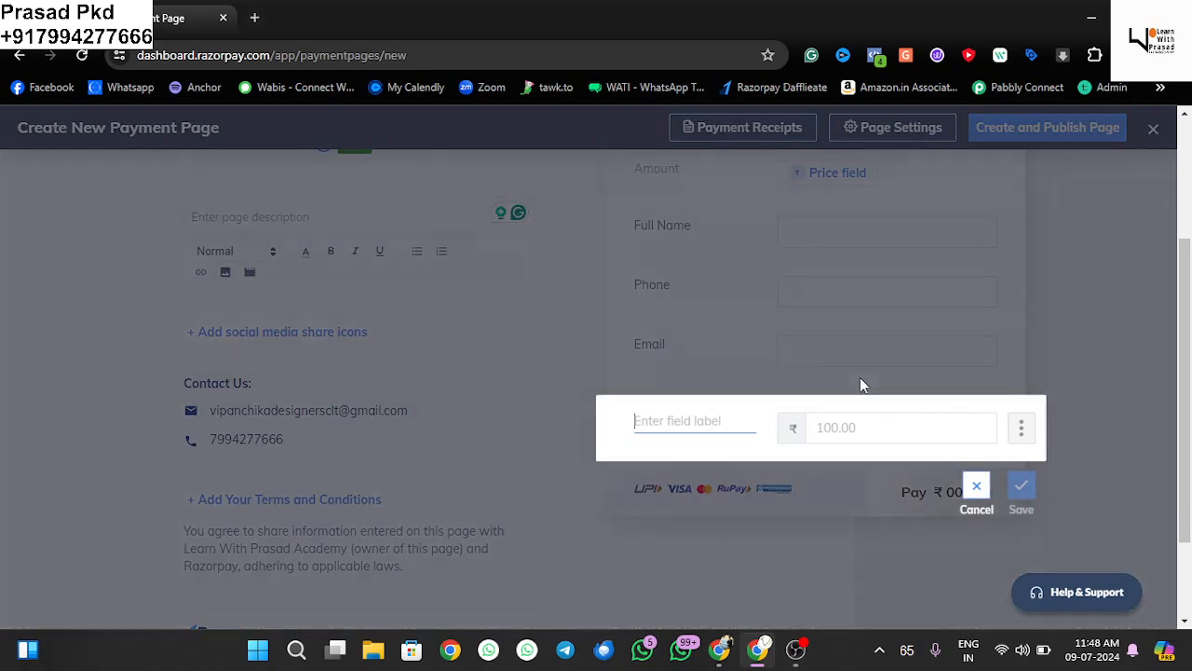
pyautogui.write('Charge')
pyautogui.click(846, 429)
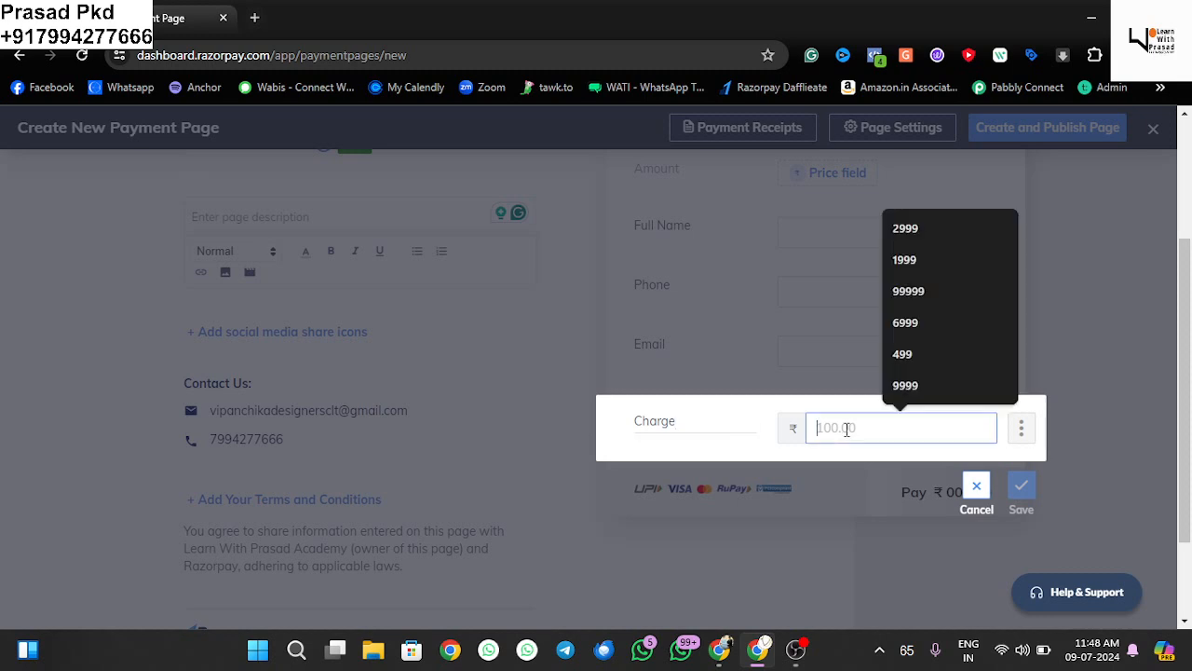
pyautogui.write('599')
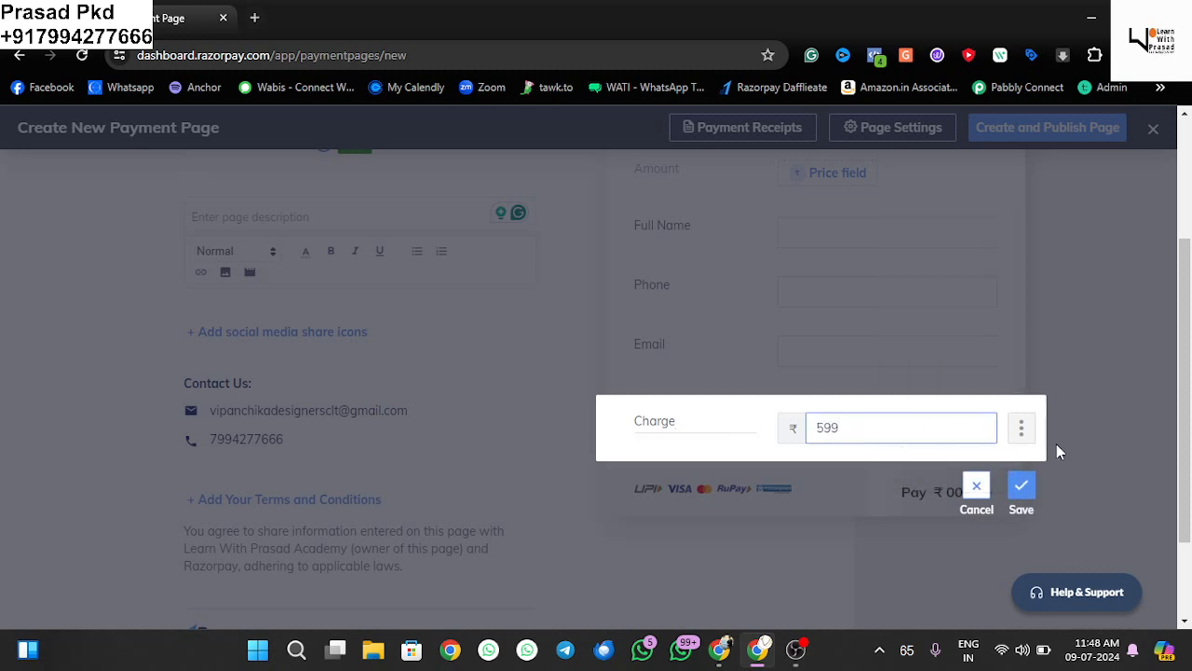
pyautogui.click(1023, 490)
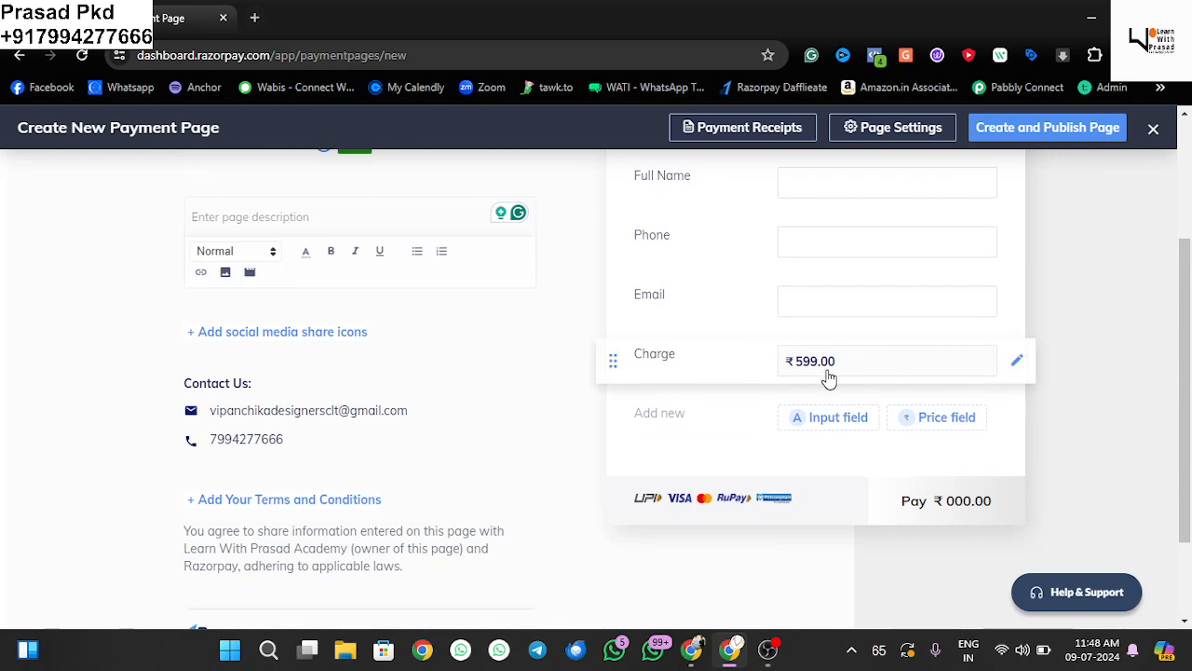
pyautogui.scroll(1, 829, 377)
pyautogui.scroll(1, 829, 377)
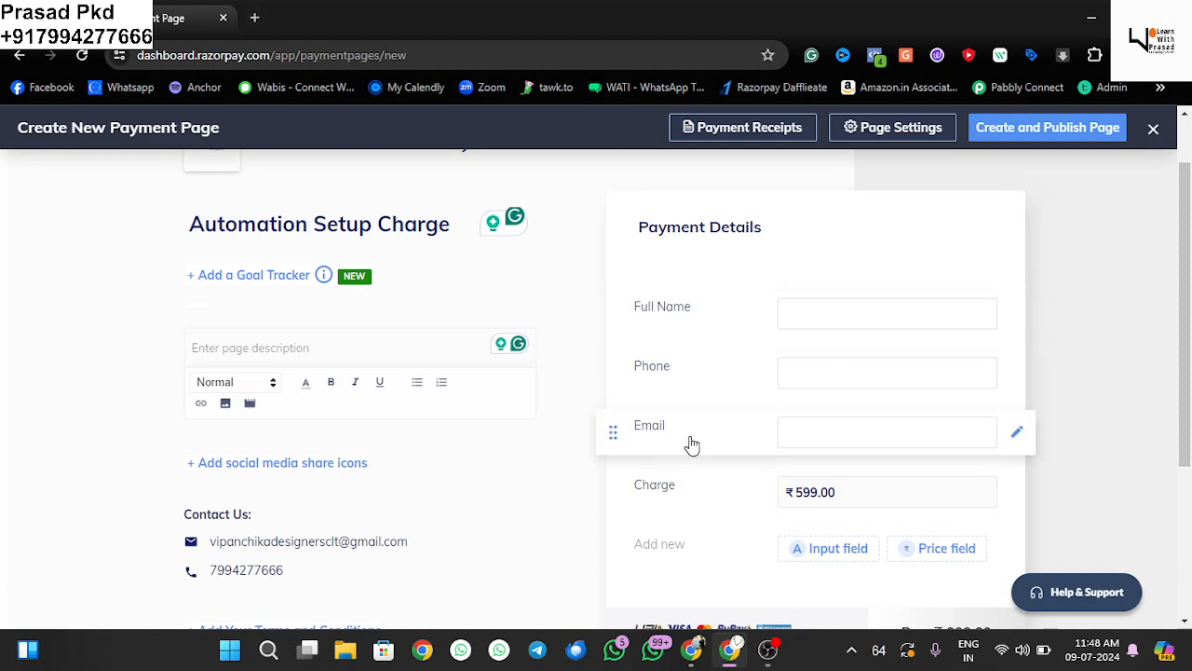
pyautogui.scroll(-1, 825, 517)
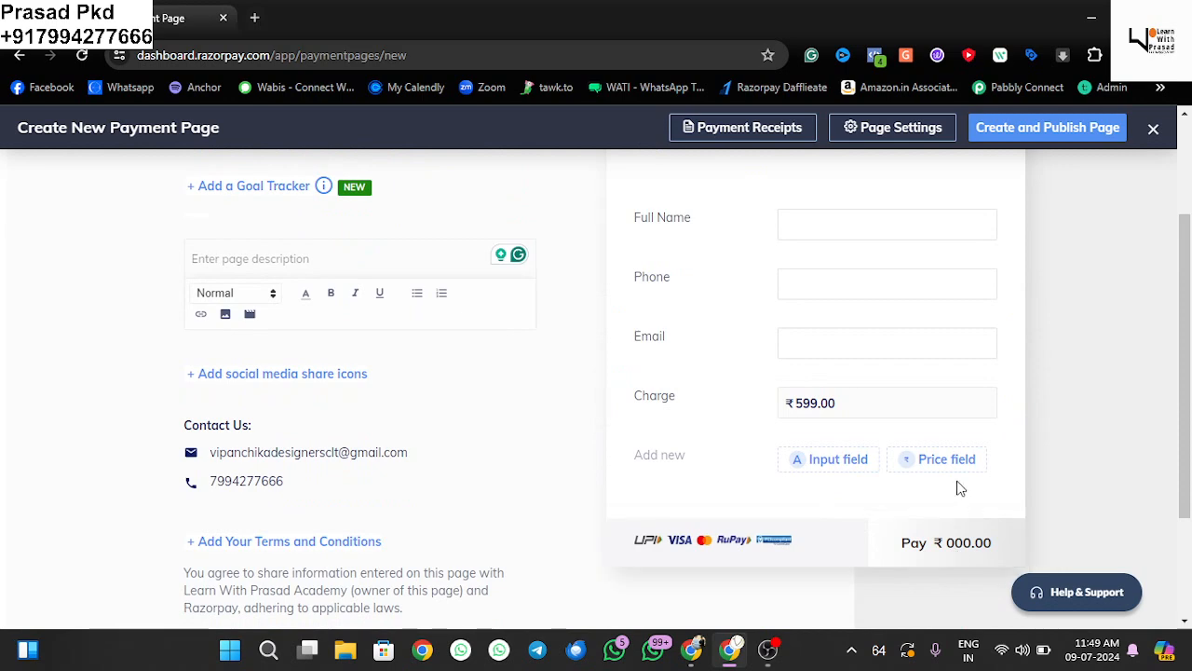
pyautogui.scroll(1, 891, 221)
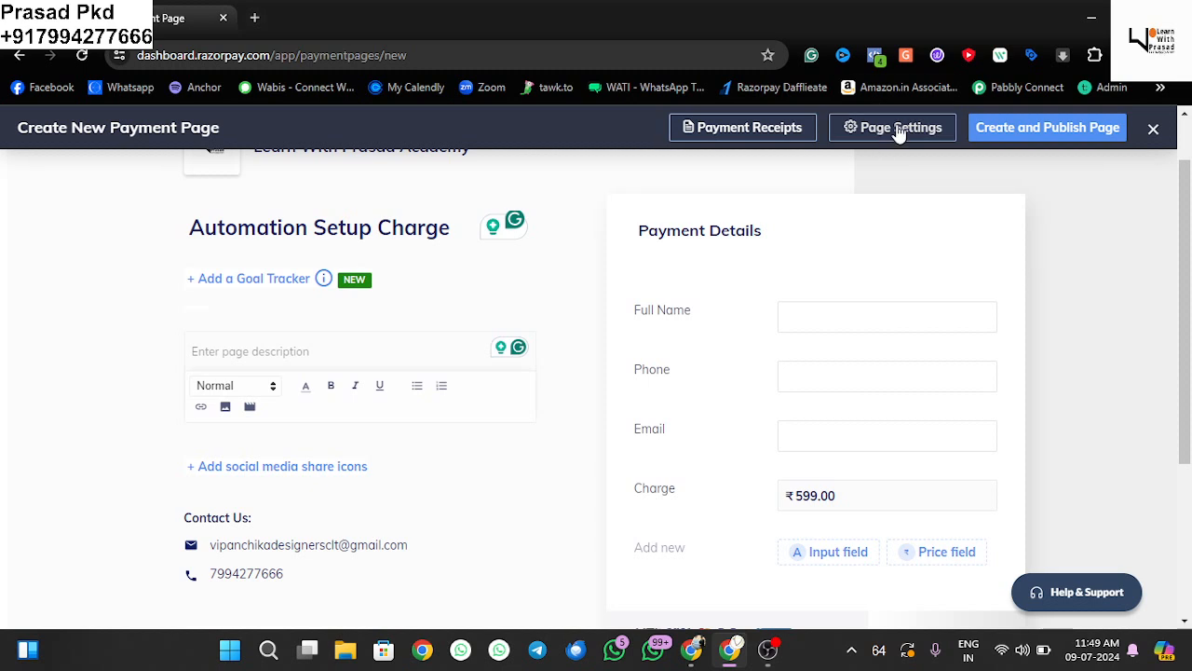
# - In the page settings, set the custom ending of the page URL to "automationsetupcharge" and the theme to Dark
pyautogui.click(899, 131)
pyautogui.click(635, 197)
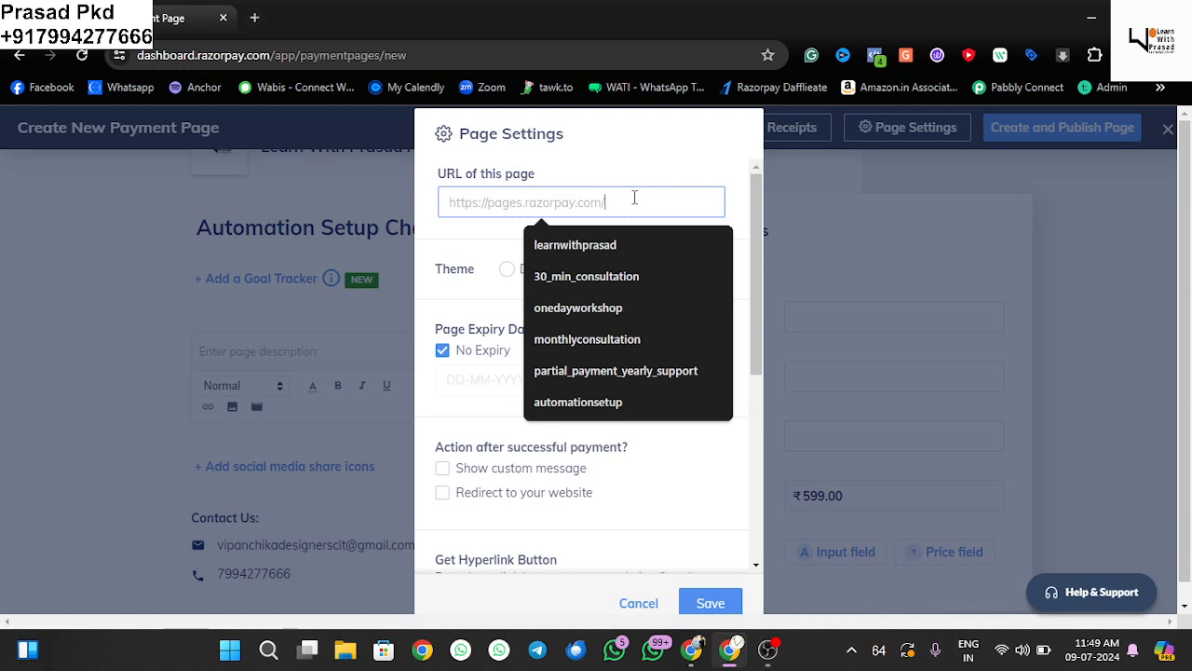
pyautogui.write('a')
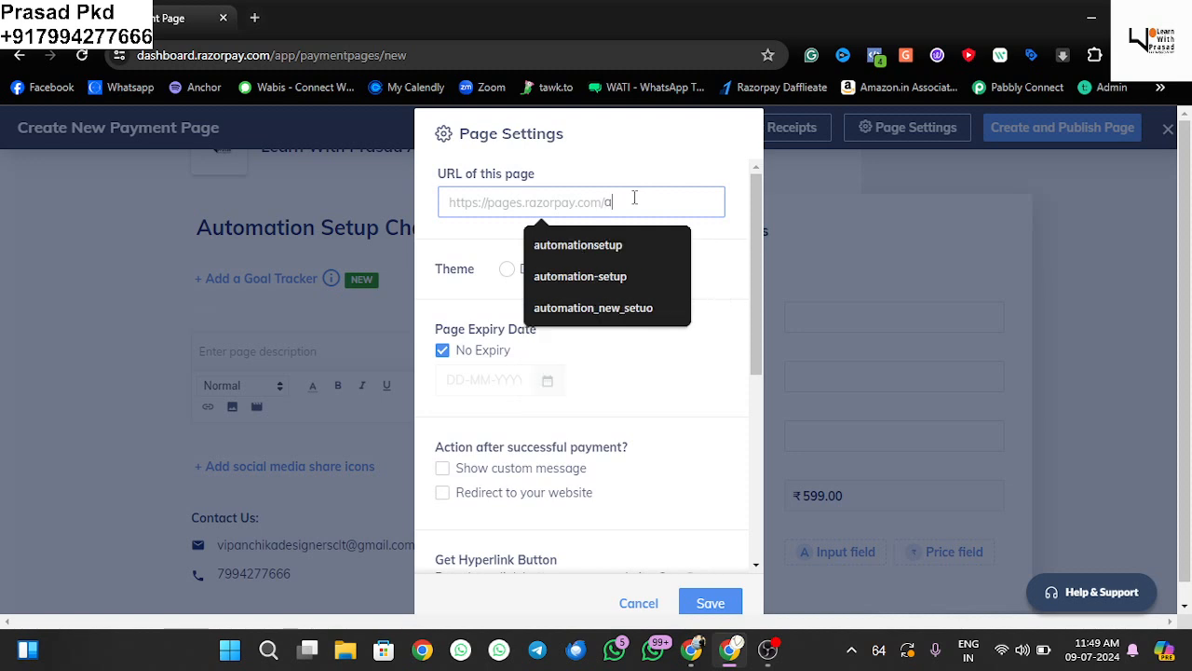
pyautogui.write('utomations')
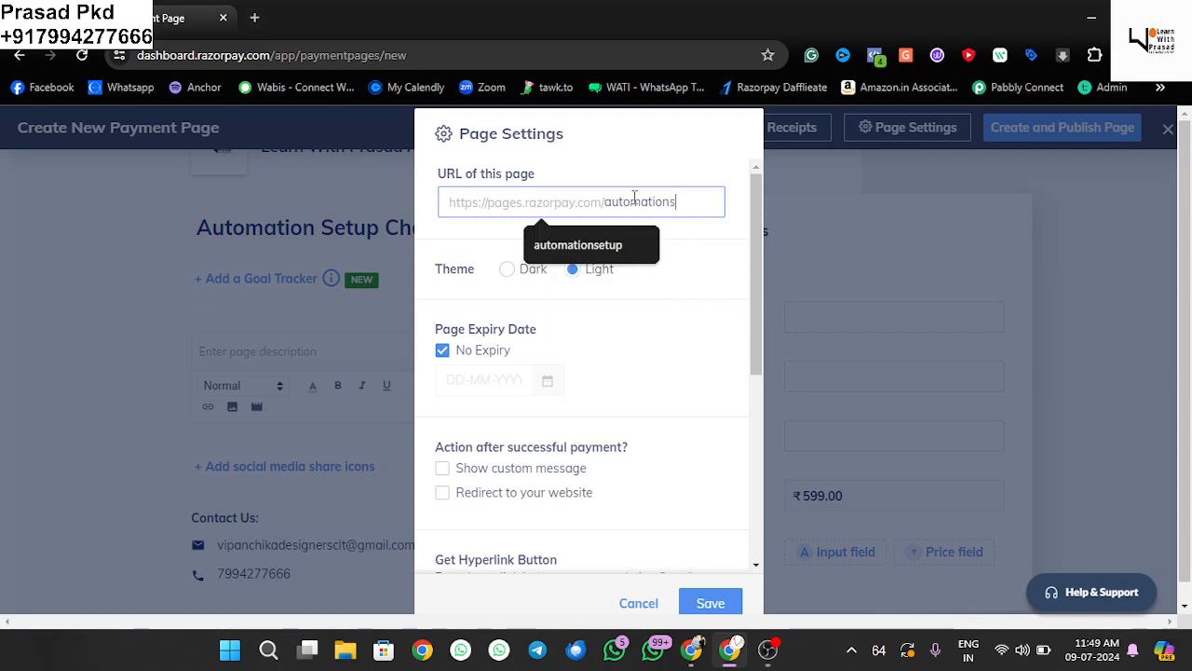
pyautogui.write('etupchar')
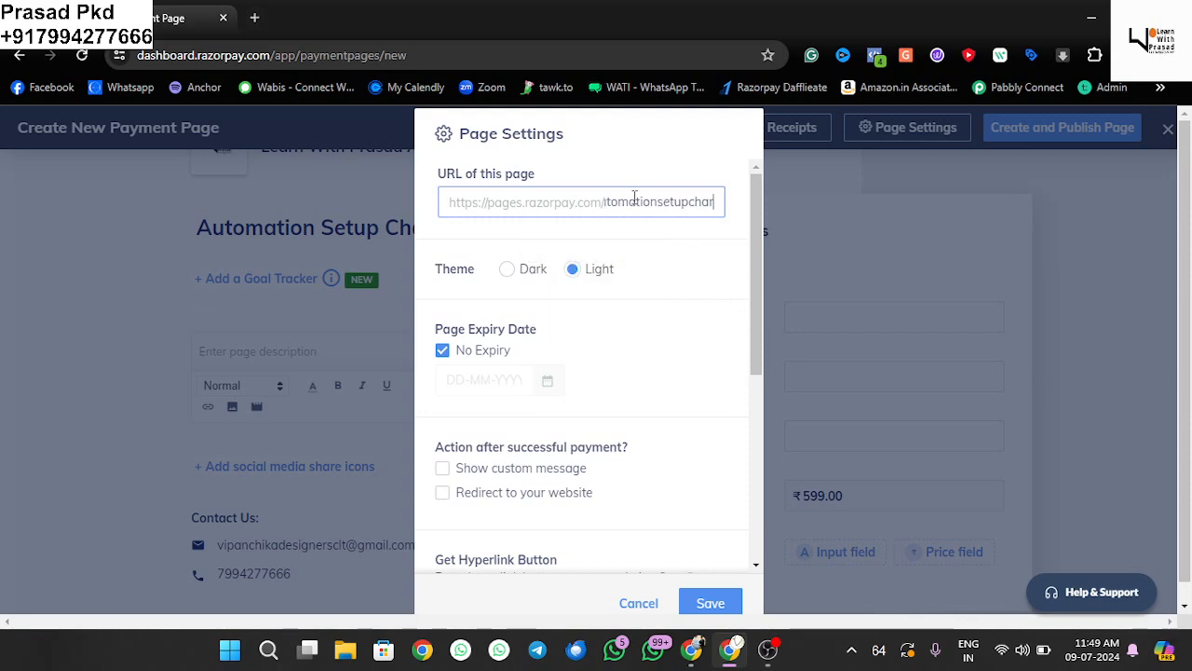
pyautogui.write('ge')
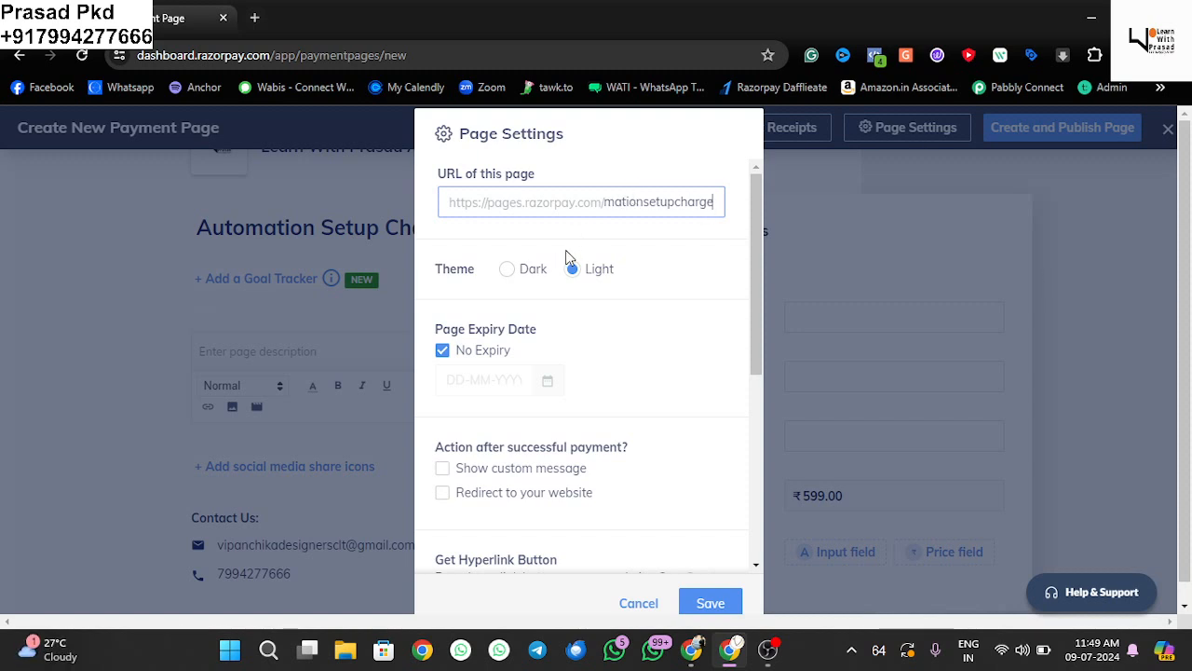
pyautogui.doubleClick(624, 201)
pyautogui.click(506, 270)
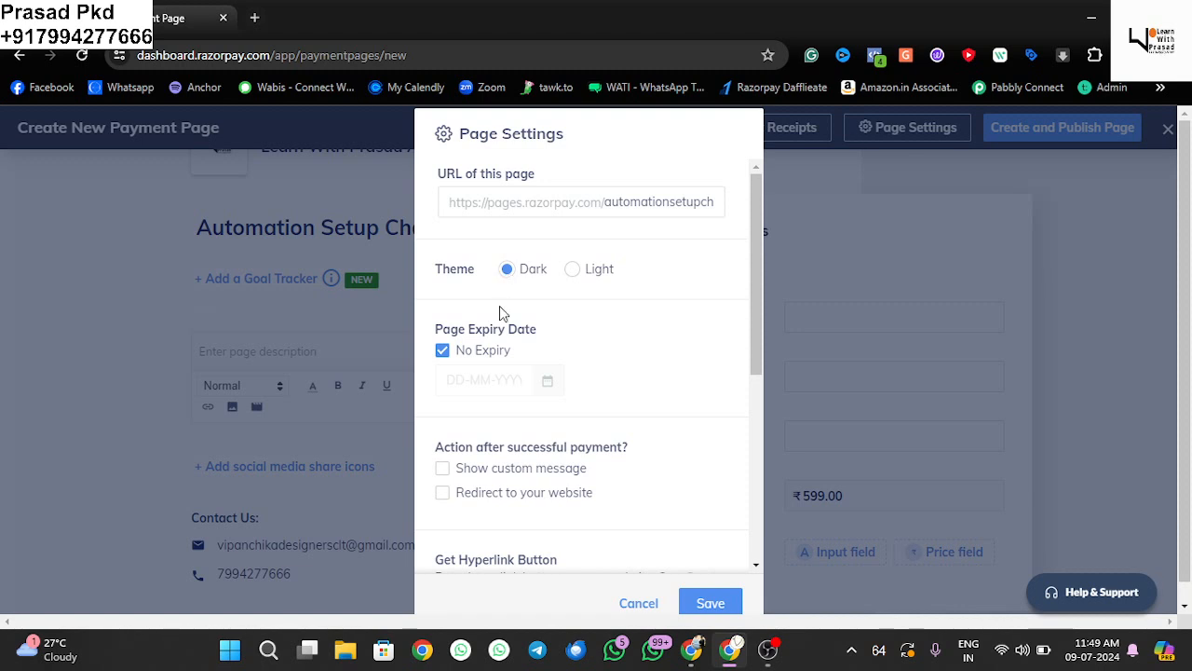
# - Try the page expiry date option by opening its calendar, and set the page back to No Expiry
pyautogui.scroll(-1, 500, 312)
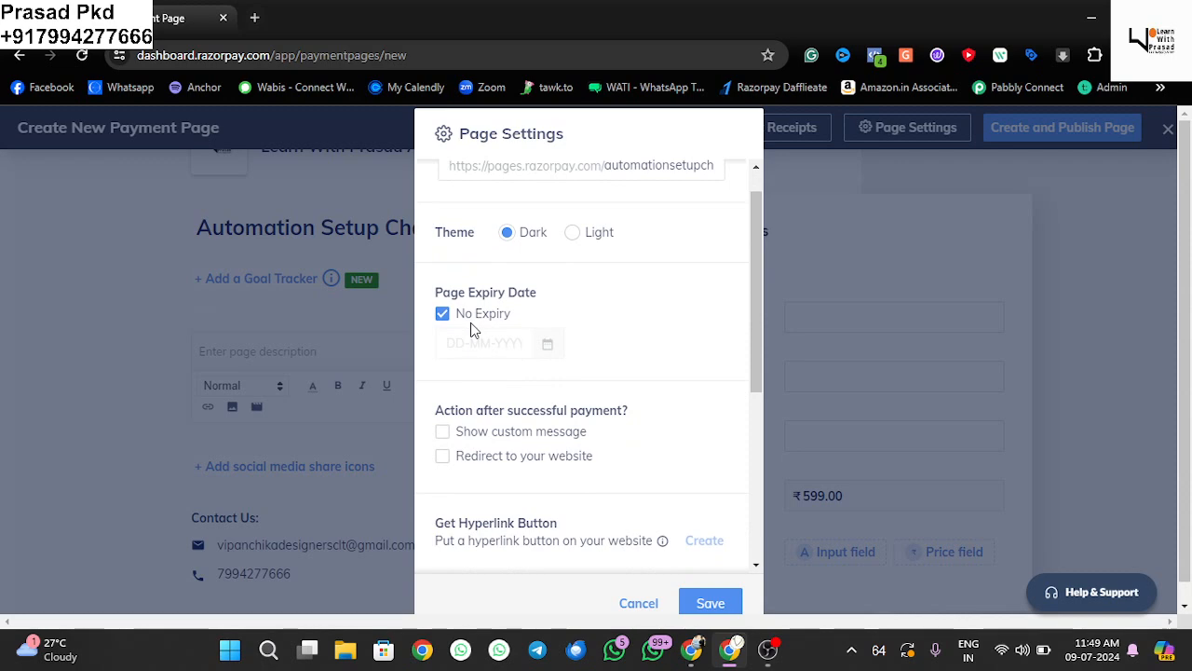
pyautogui.click(444, 317)
pyautogui.click(495, 343)
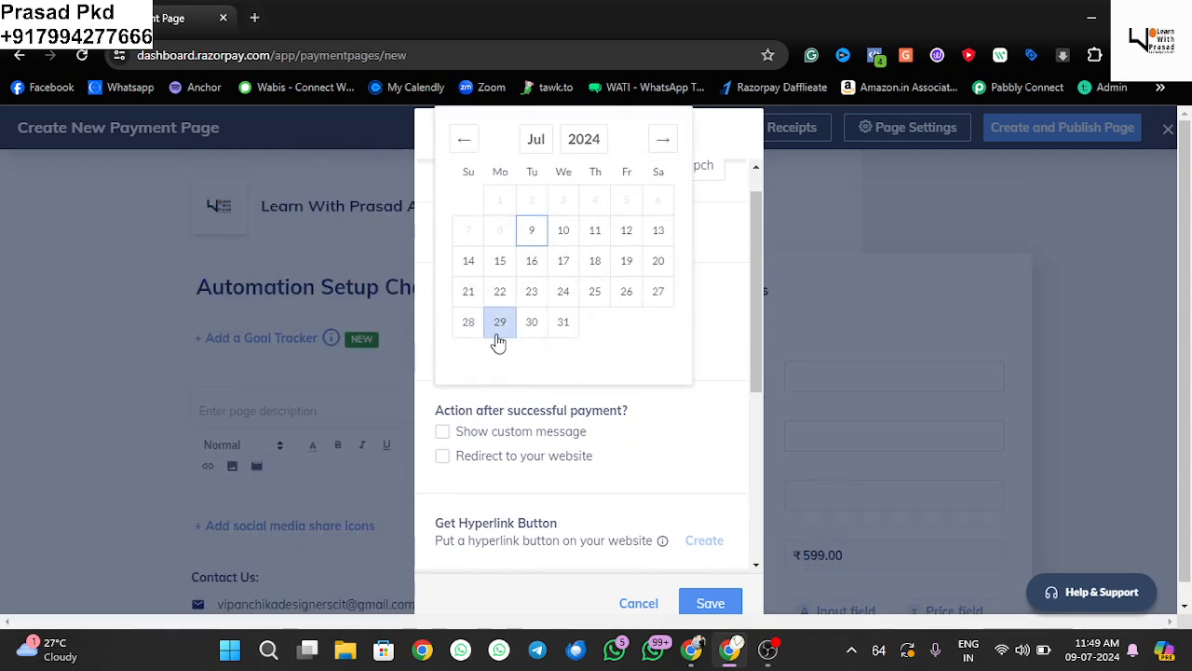
pyautogui.click(703, 299)
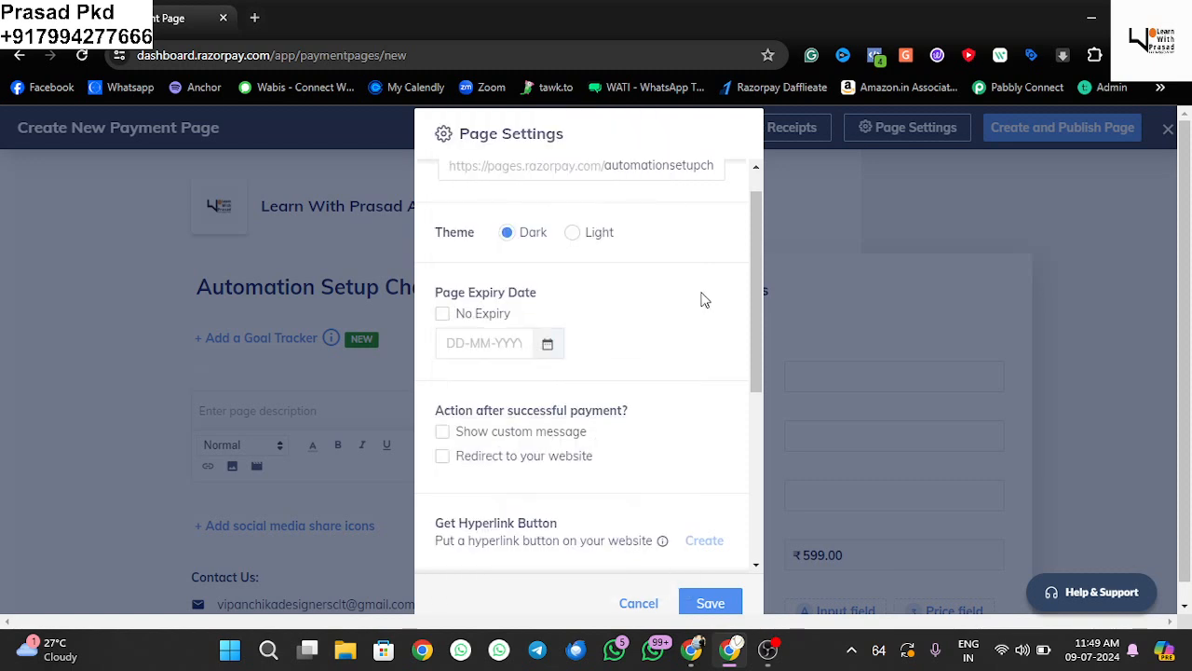
pyautogui.click(444, 316)
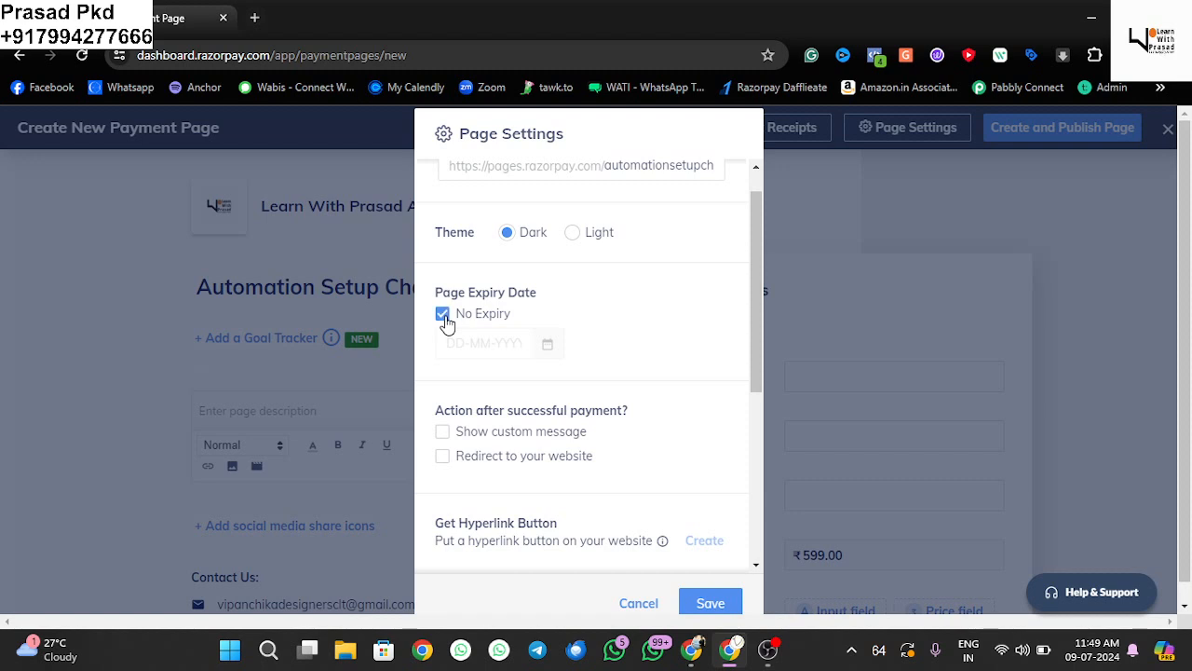
# - Try the custom message and website redirect options for the action after successful payment, and turn both off again
pyautogui.scroll(-1, 507, 364)
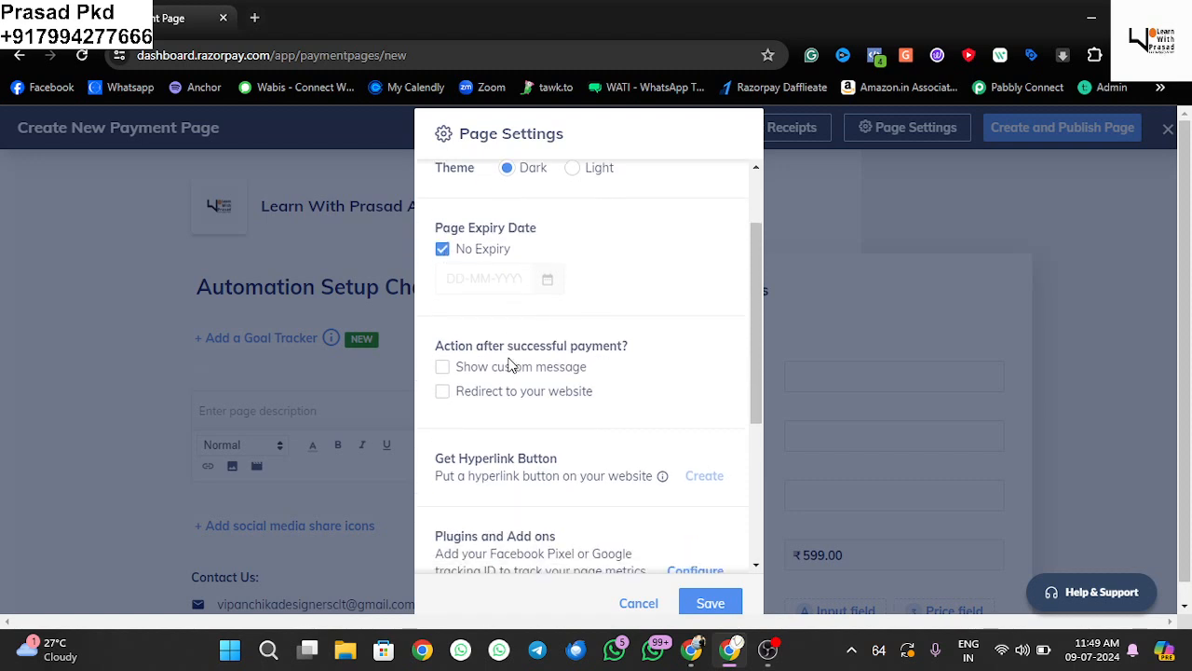
pyautogui.click(451, 371)
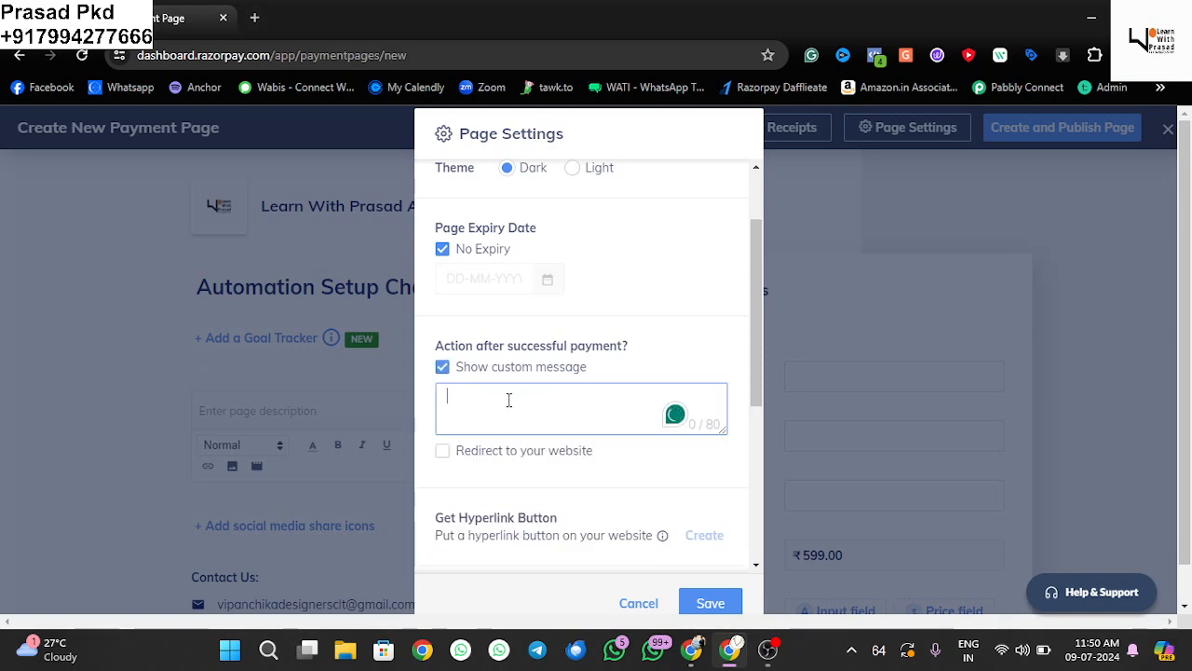
pyautogui.click(442, 368)
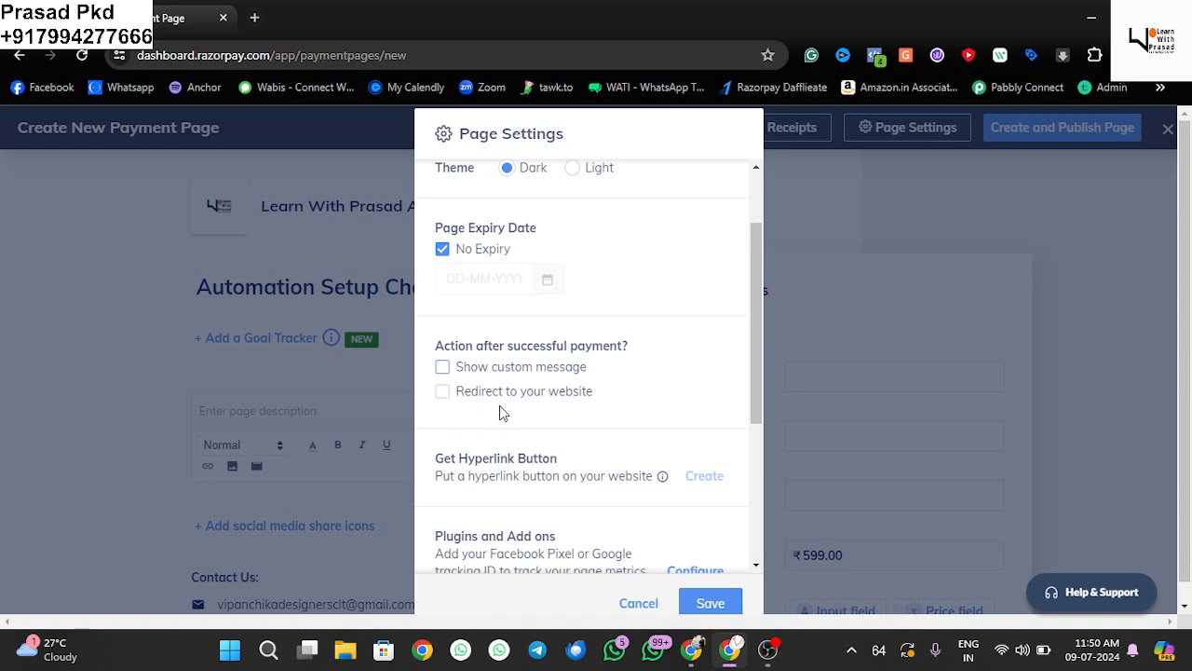
pyautogui.click(443, 395)
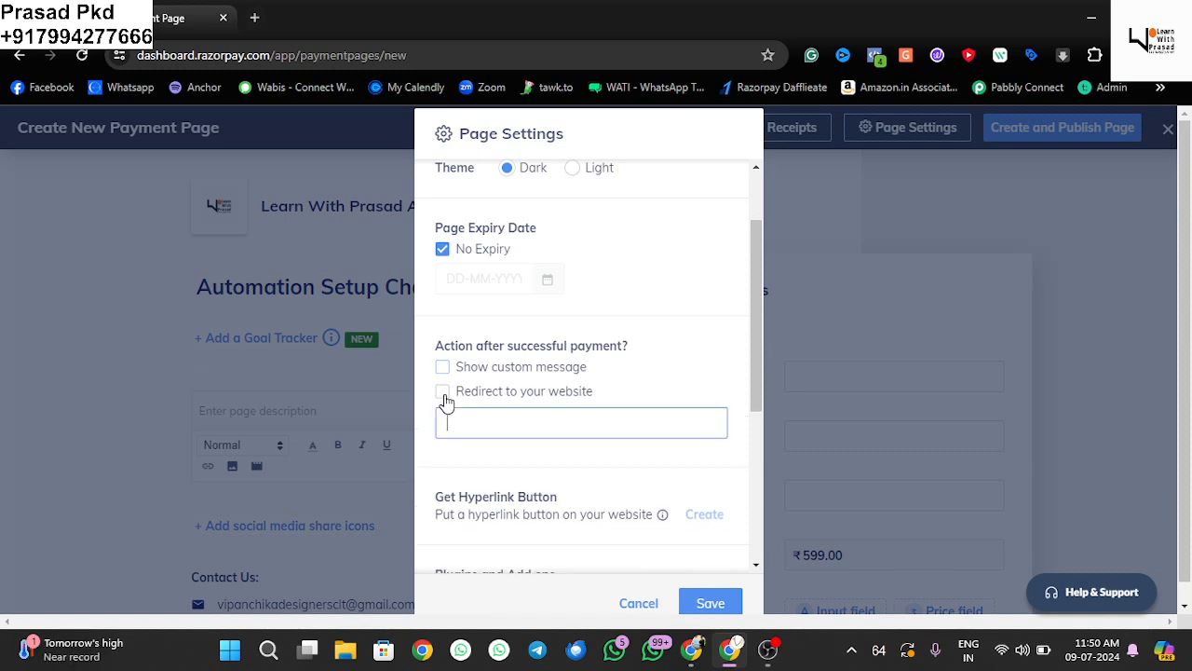
pyautogui.click(439, 399)
# - Review the hyperlink button, plugins and Shiprocket options, and save the page settings
pyautogui.scroll(-2, 470, 408)
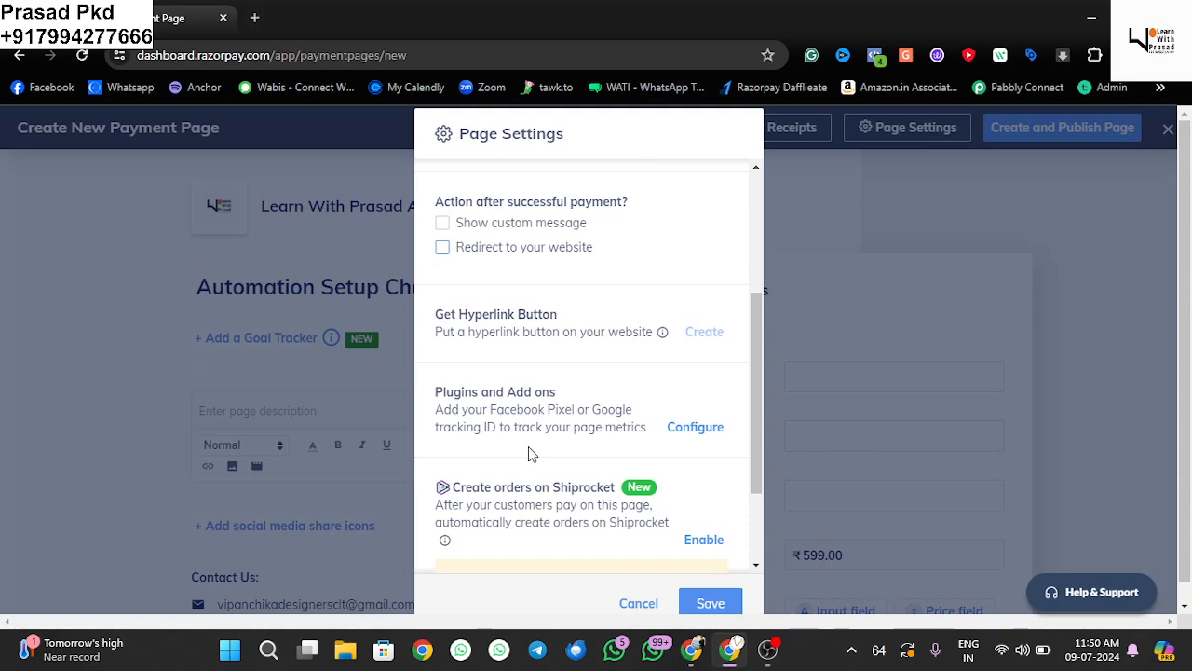
pyautogui.scroll(-3, 528, 447)
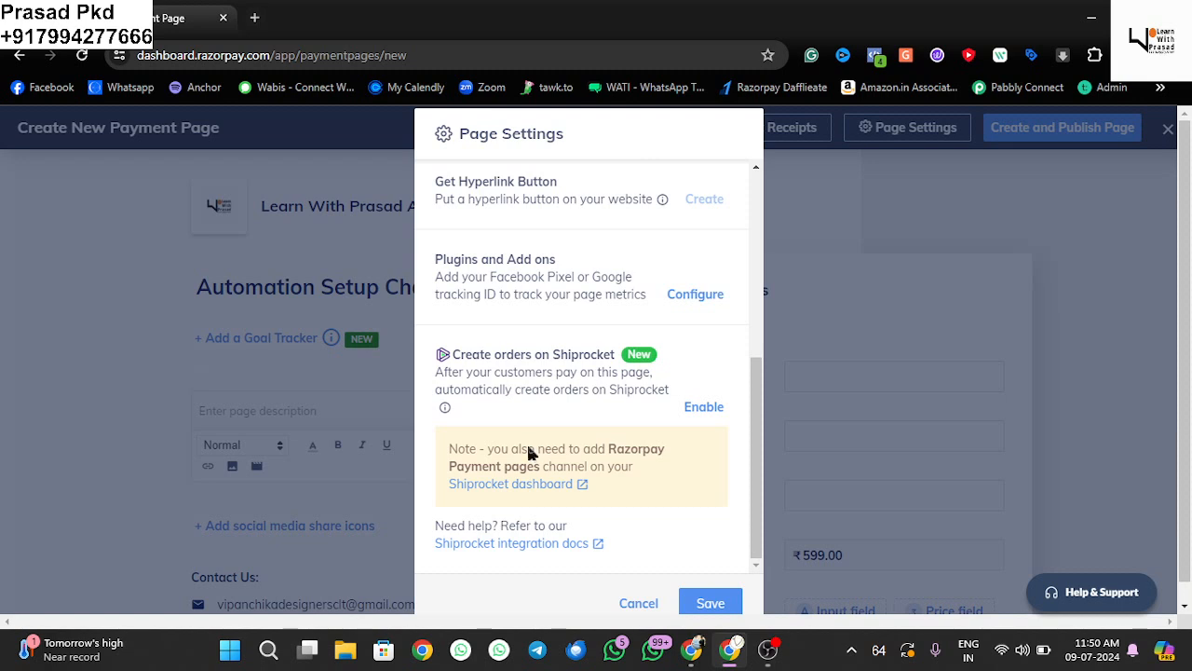
pyautogui.click(708, 601)
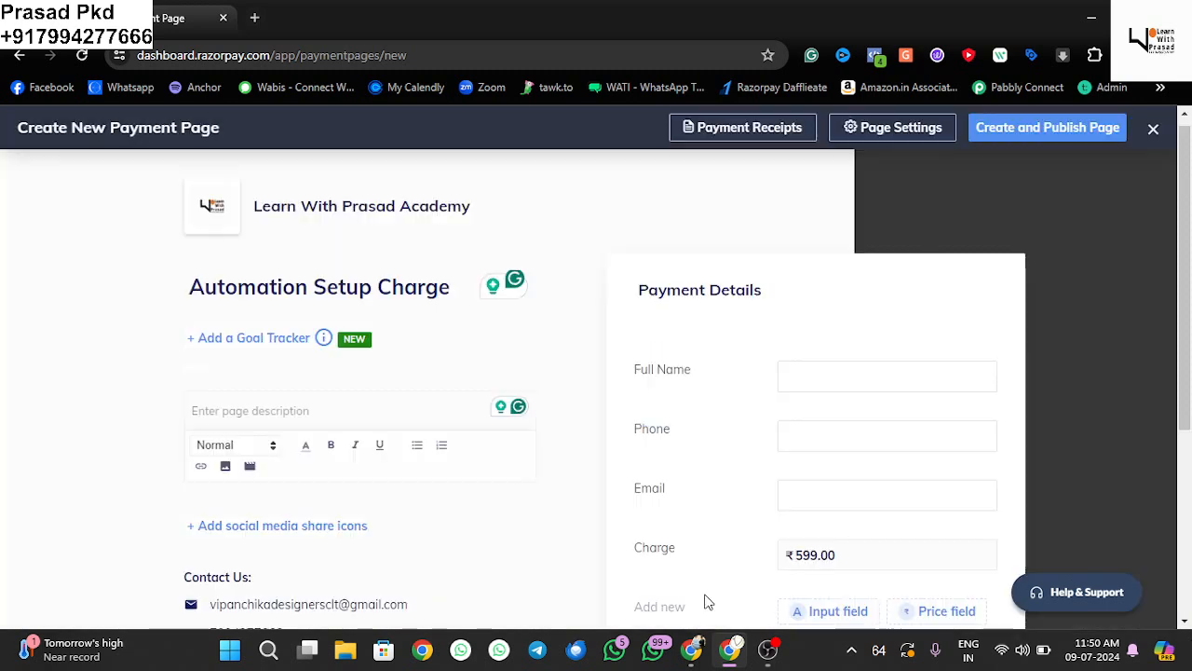
# - Create and publish the payment page, and copy its live page URL
pyautogui.click(1040, 131)
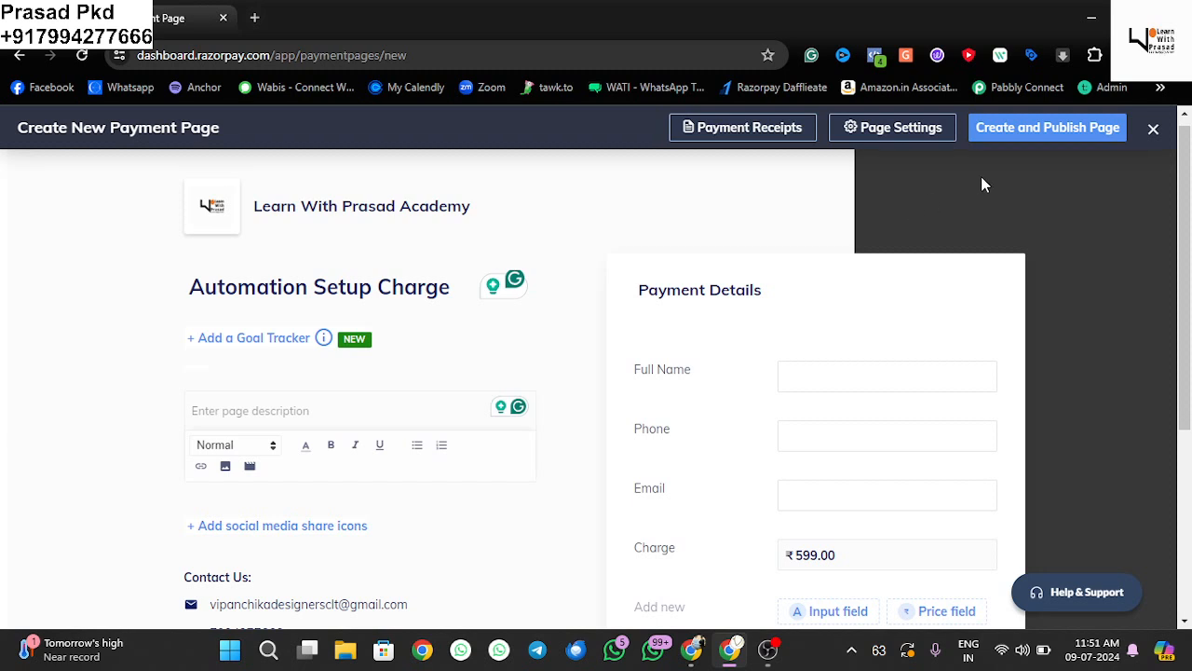
pyautogui.click(1045, 138)
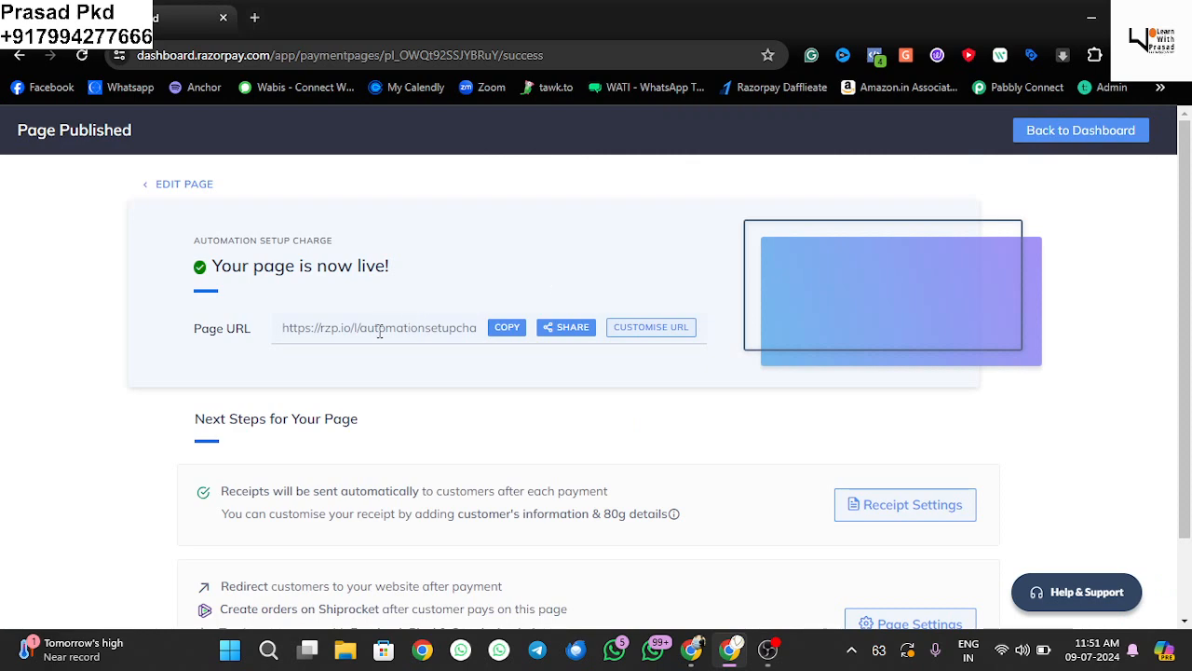
pyautogui.moveTo(360, 330); pyautogui.dragTo(489, 328)
pyautogui.click(499, 332)
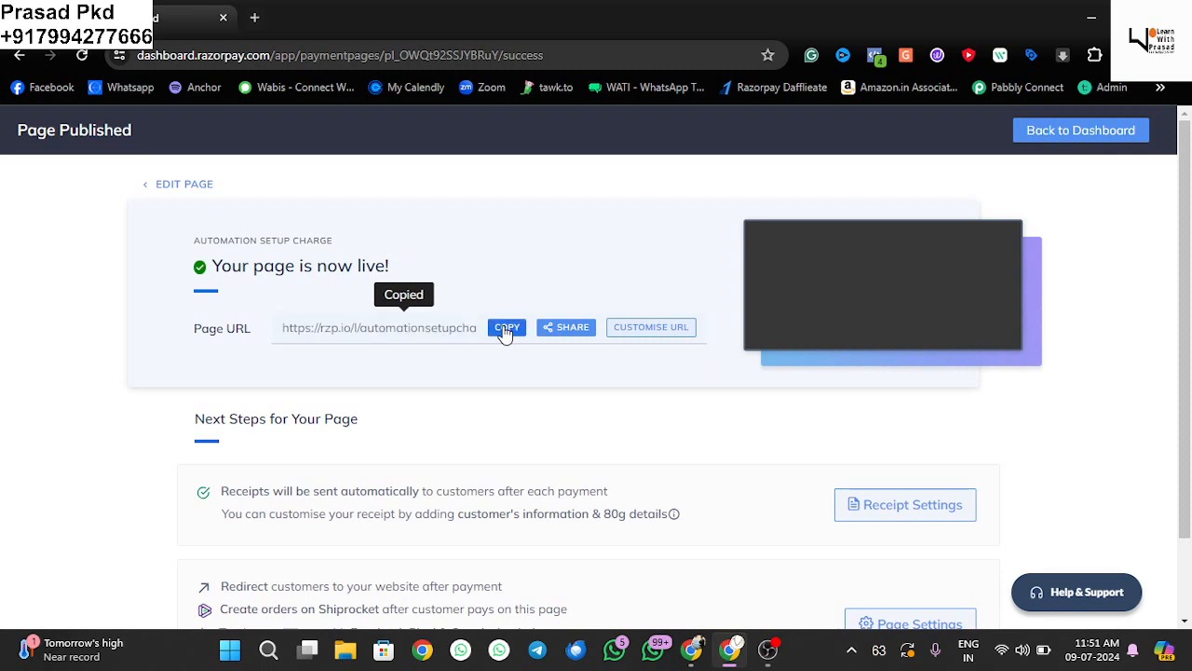